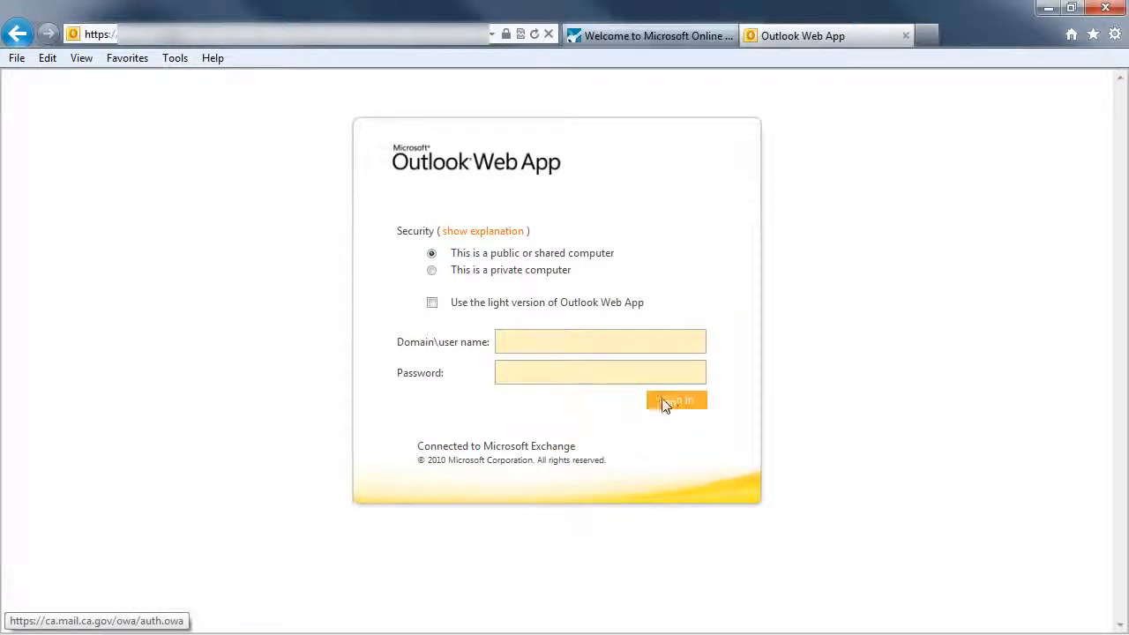
Step: Switch to the Microsoft Online welcome page that is already open in the browser
left_click(648, 37)
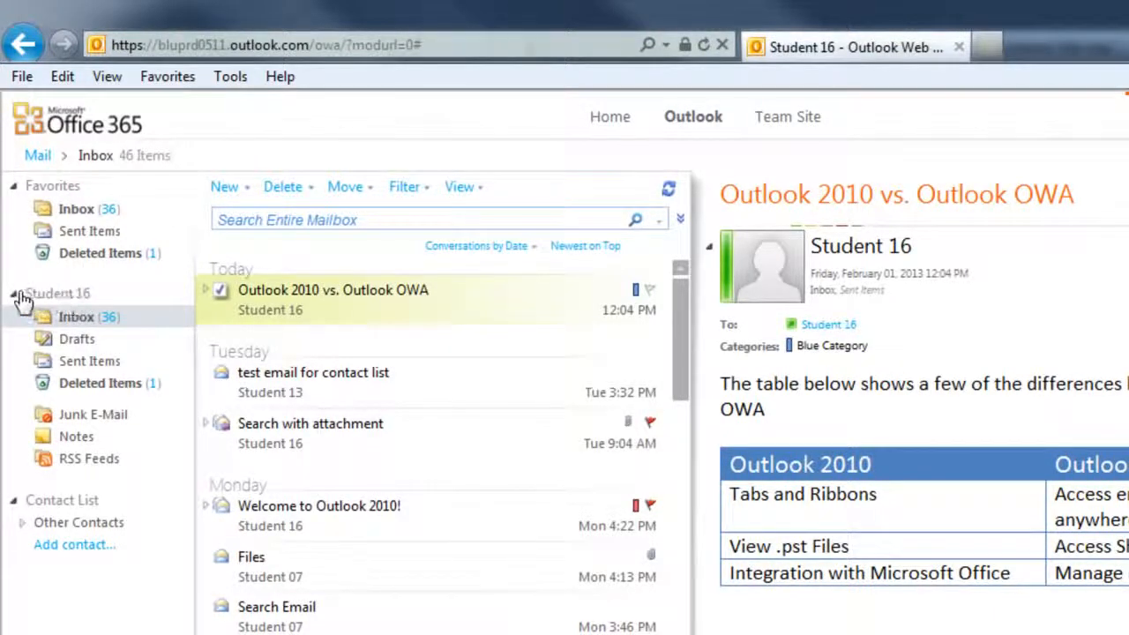
Step: Collapse the mailbox's own folder list below Favorites and expand it again
mouse_move(71, 304)
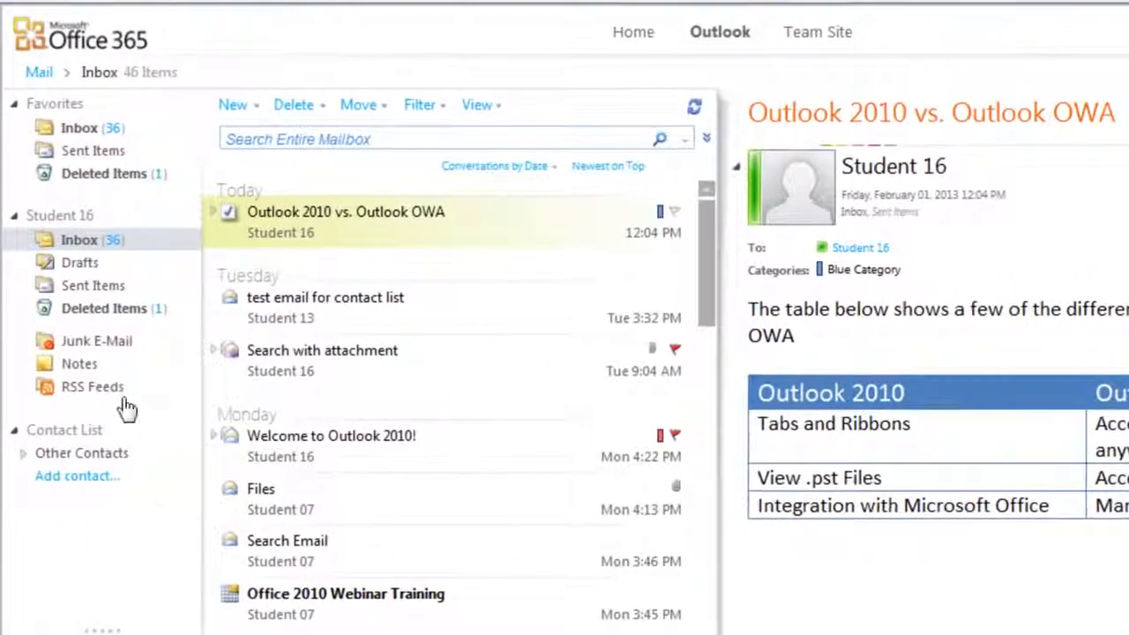
left_click(14, 216)
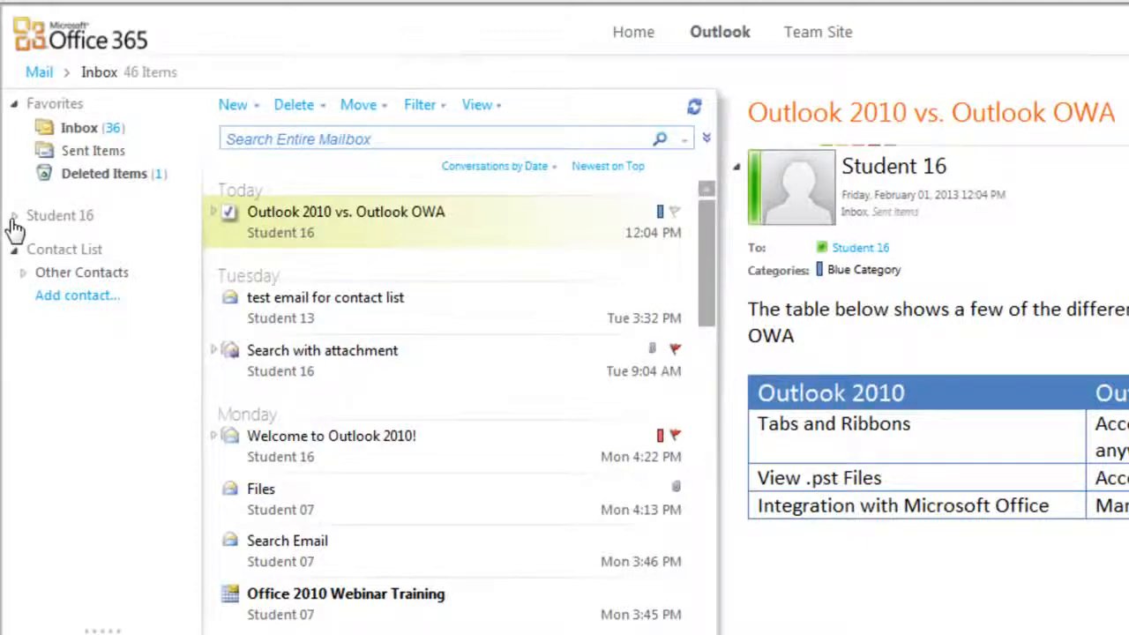
left_click(14, 217)
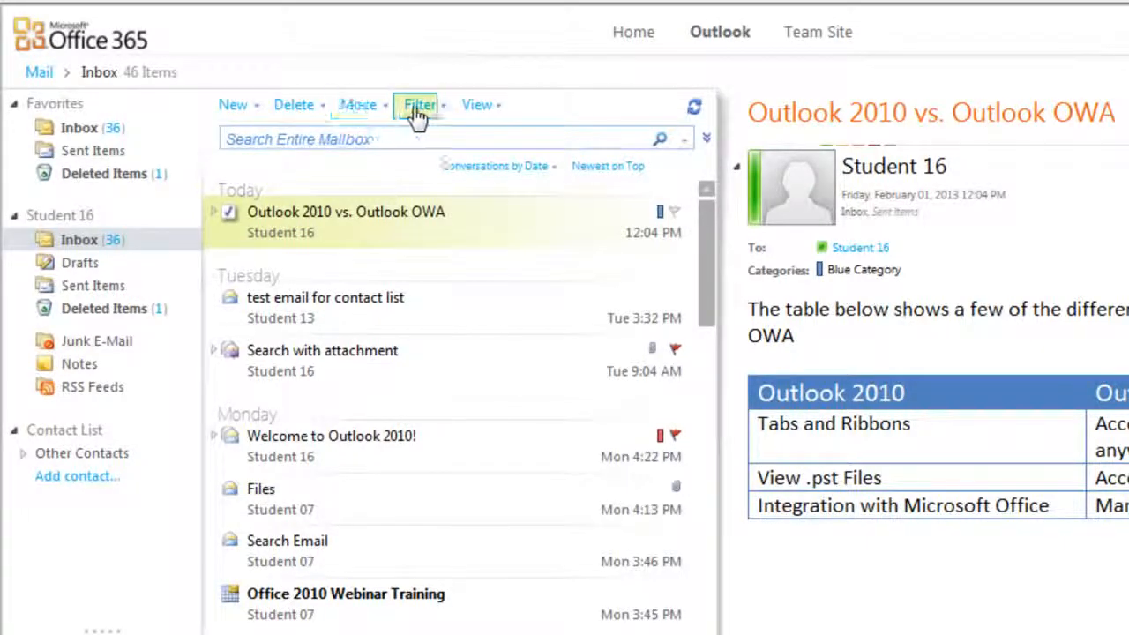
Step: Address a new message to the instructor from the Default Global Address List, and close it without sending
left_click(256, 113)
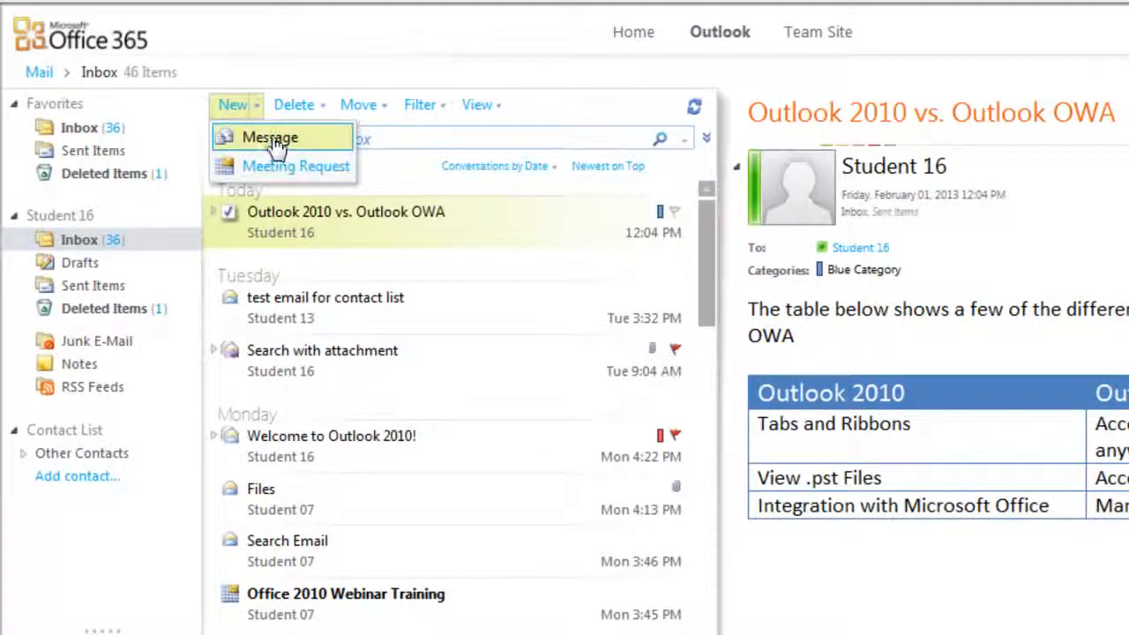
left_click(271, 138)
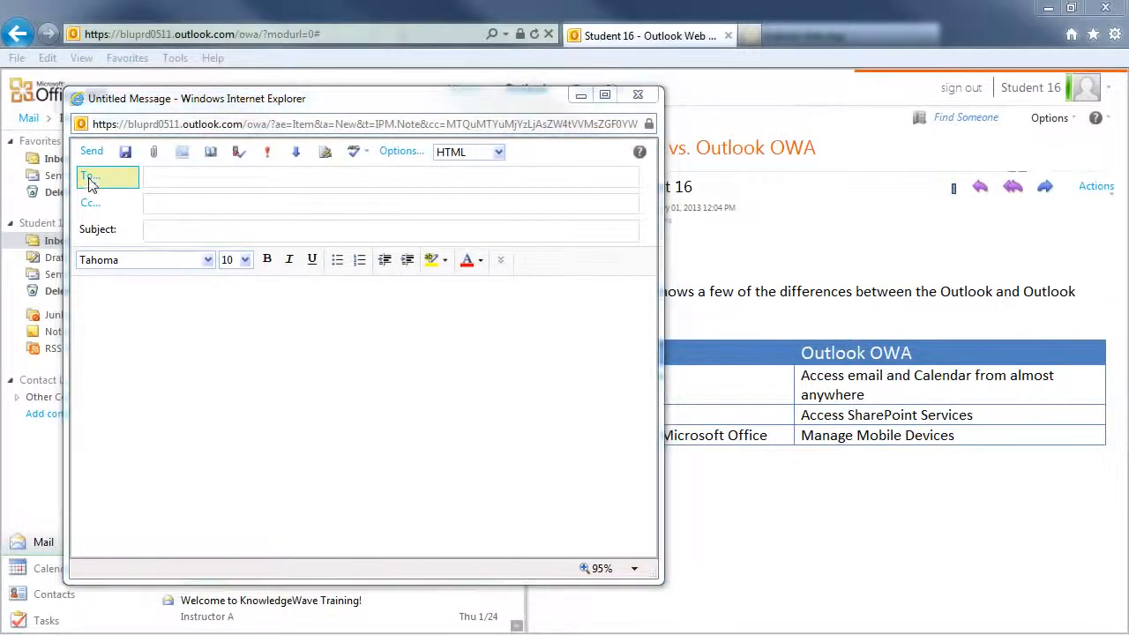
left_click(91, 183)
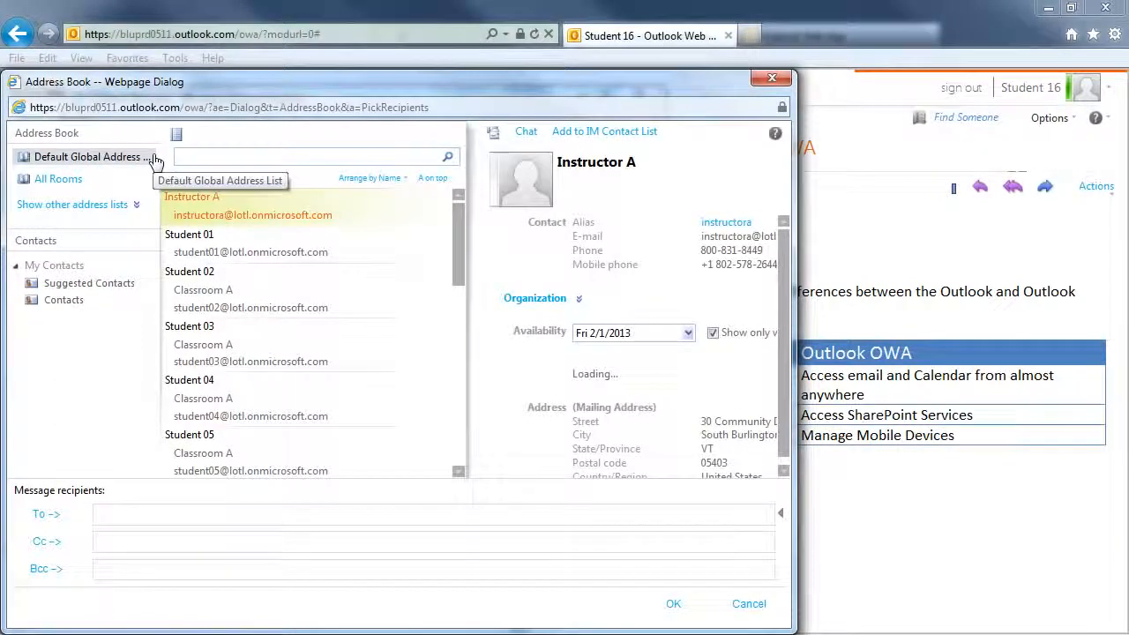
double_click(225, 219)
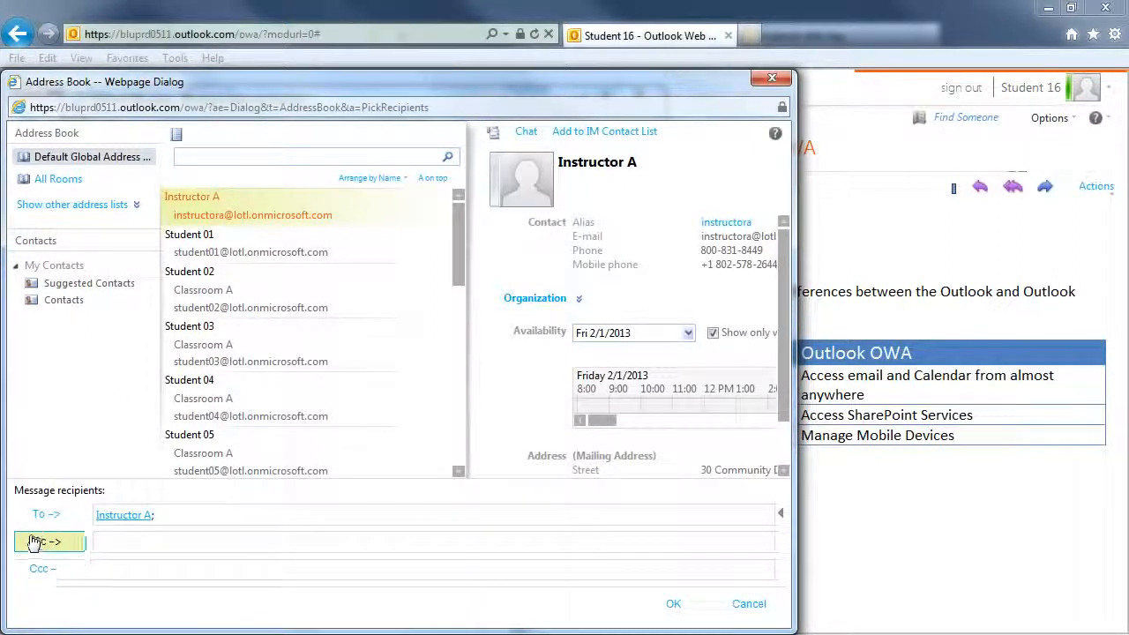
left_click(673, 607)
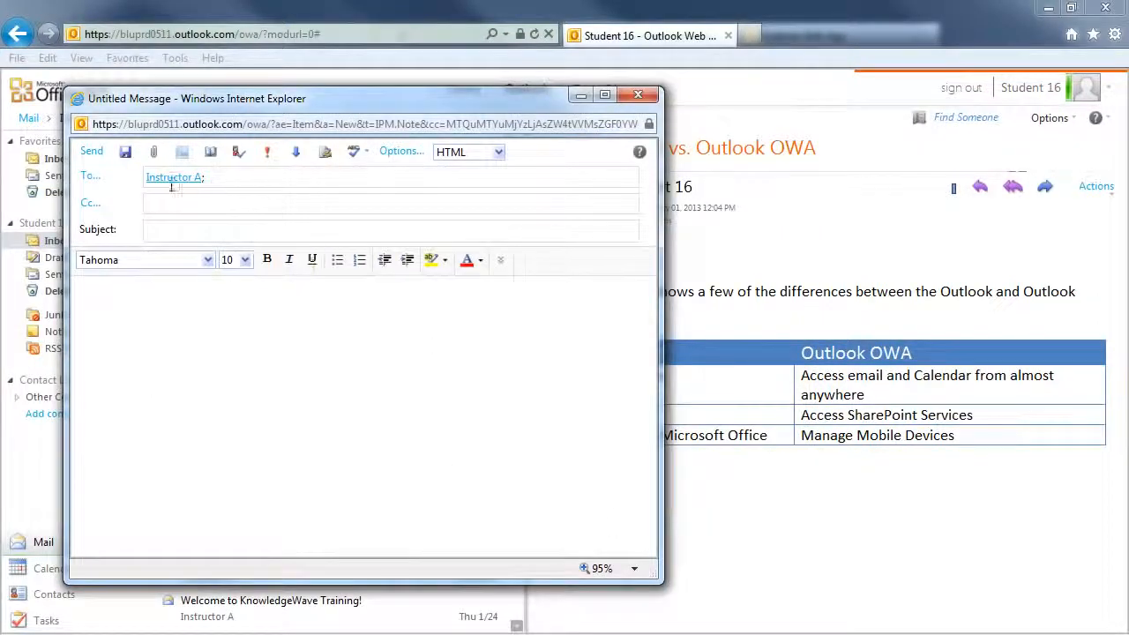
mouse_move(190, 183)
left_click(639, 95)
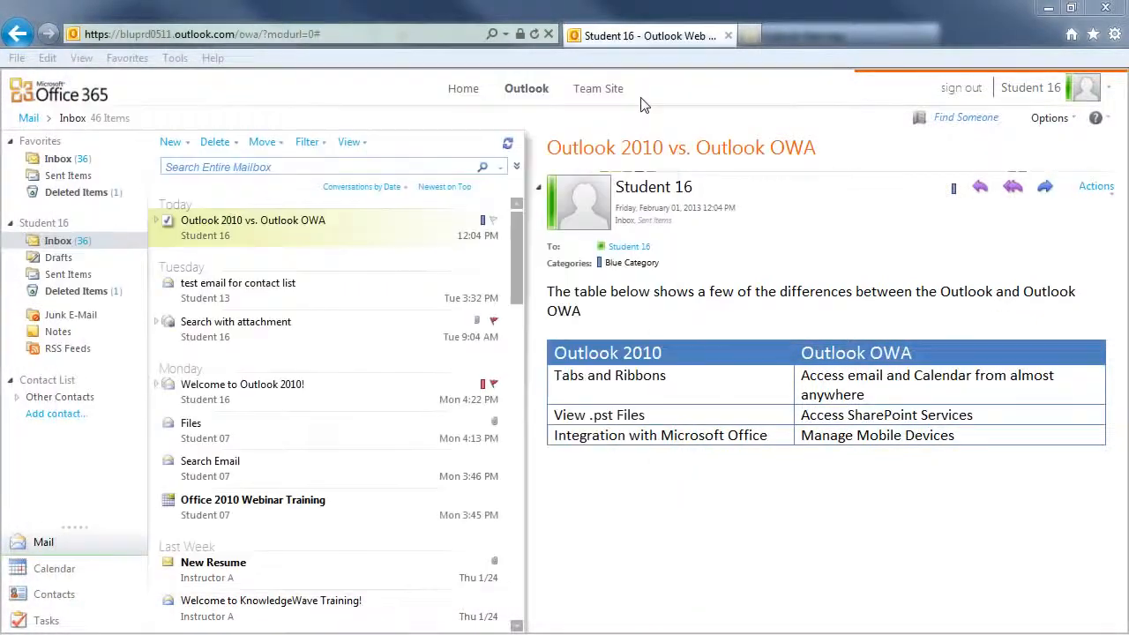
Step: Open a blank meeting request to examine its fields, and close it without sending
left_click(187, 146)
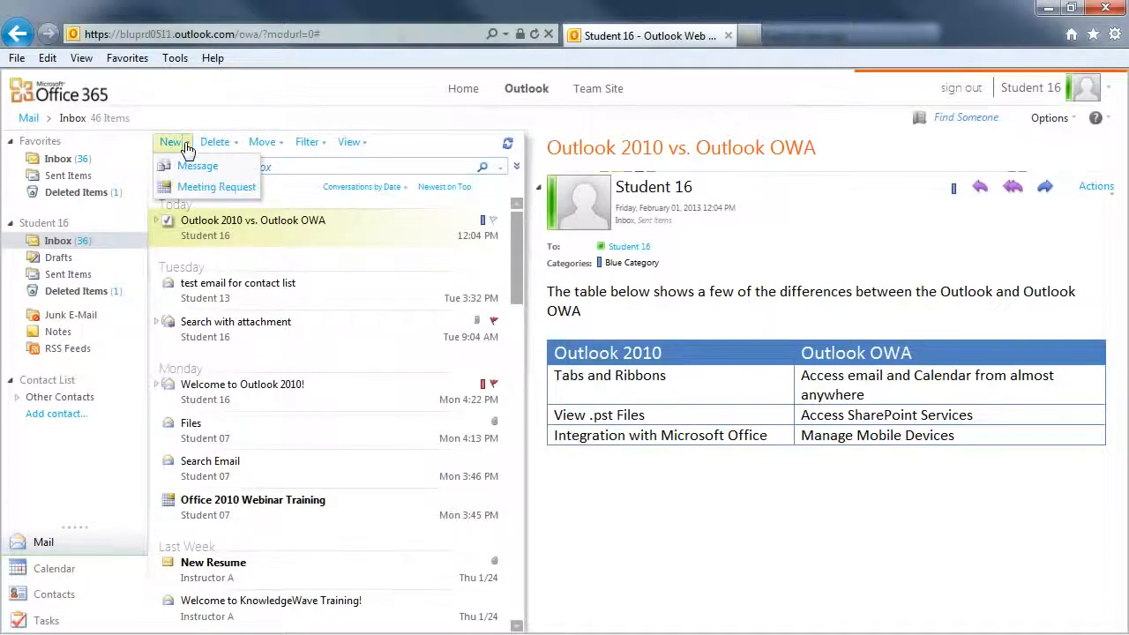
left_click(203, 189)
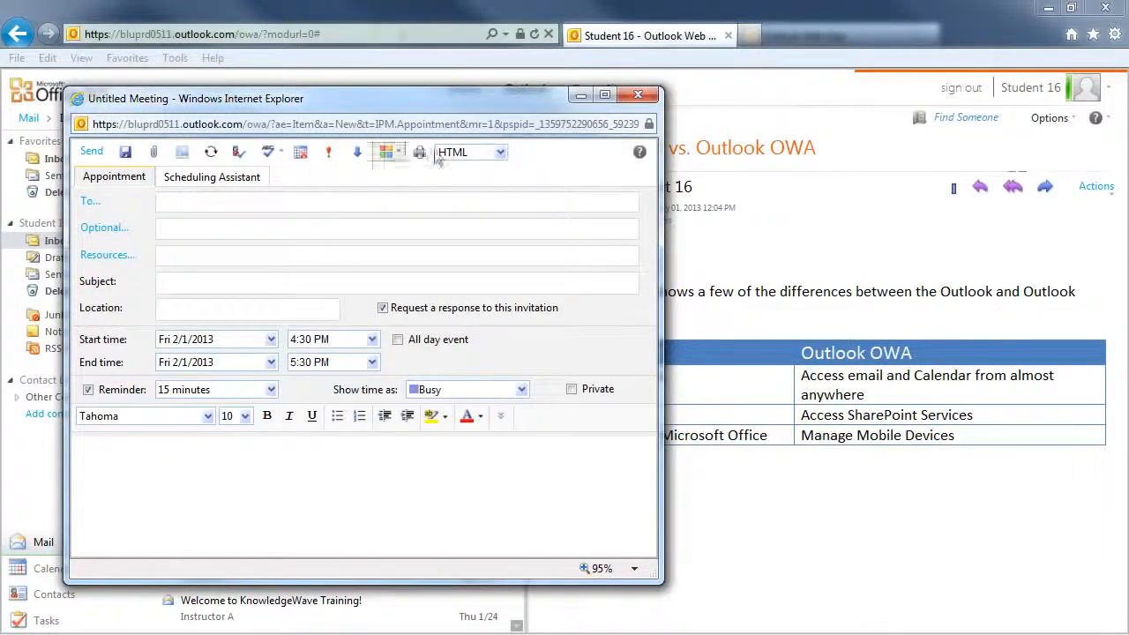
left_click(638, 94)
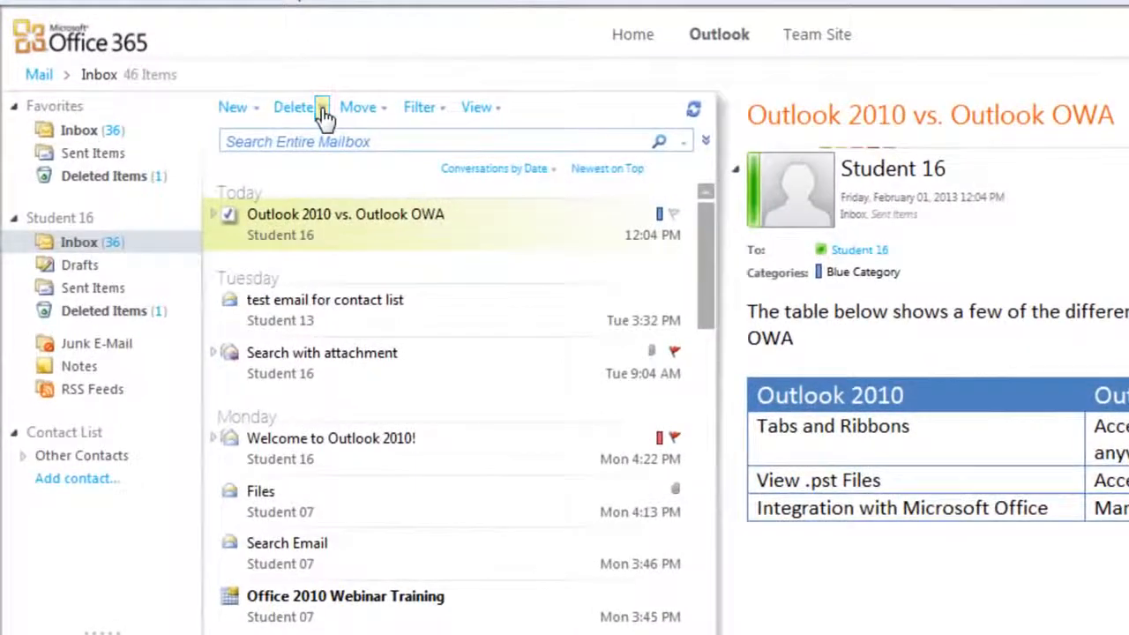
Step: Examine the Delete, Move and Filter options available for the inbox messages
left_click(235, 142)
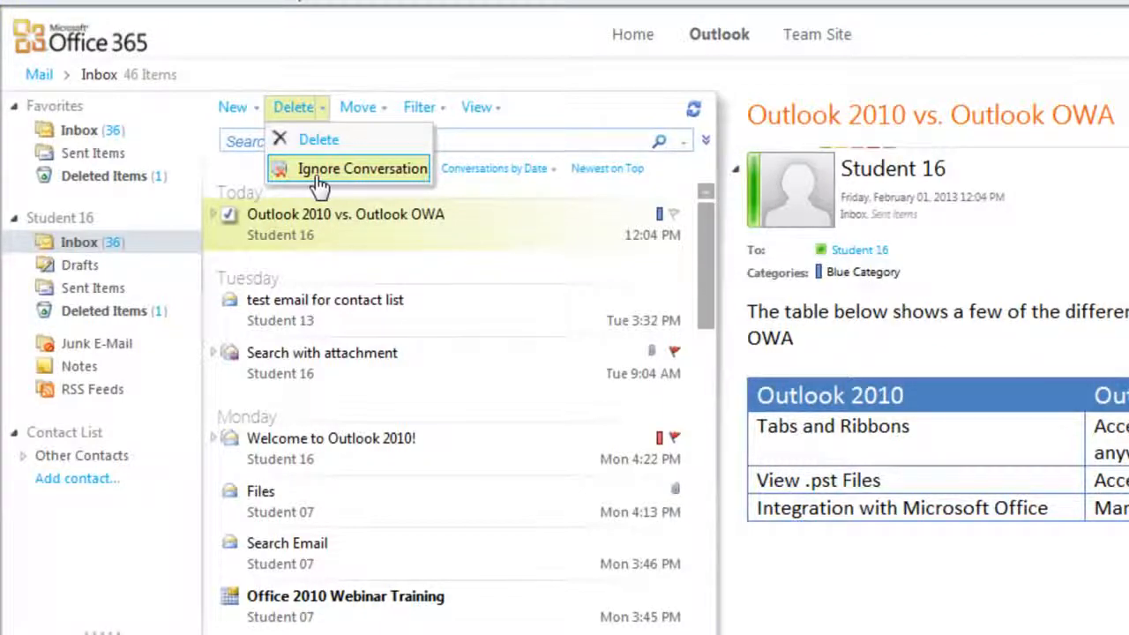
left_click(382, 112)
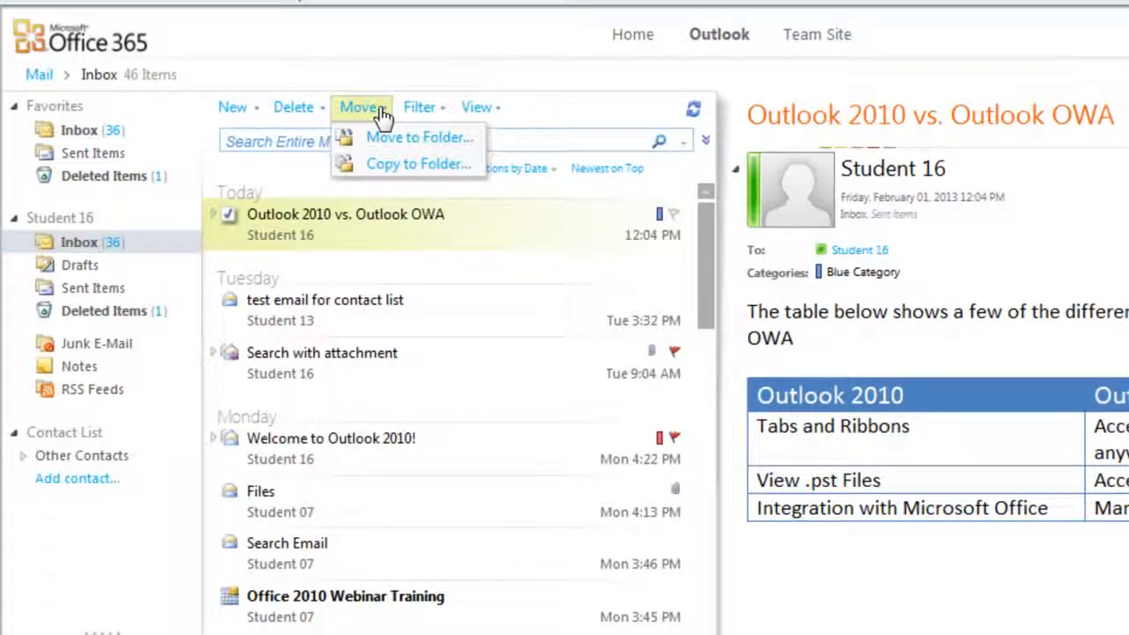
left_click(441, 116)
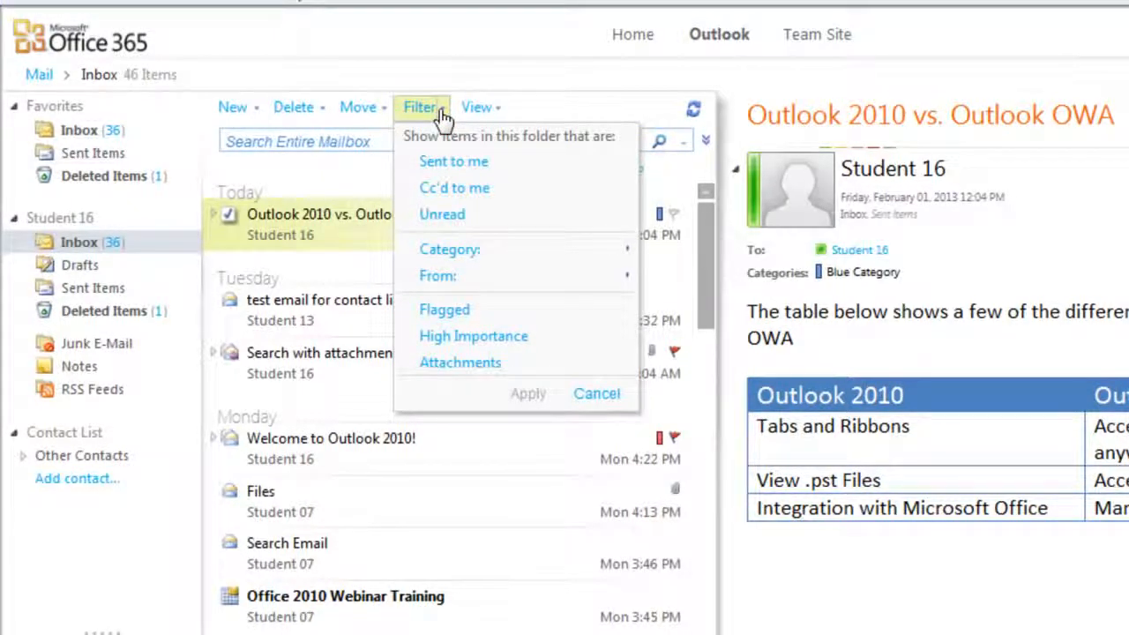
Step: Set the reading pane to Bottom, turn it Off, and set it back to Right
left_click(497, 116)
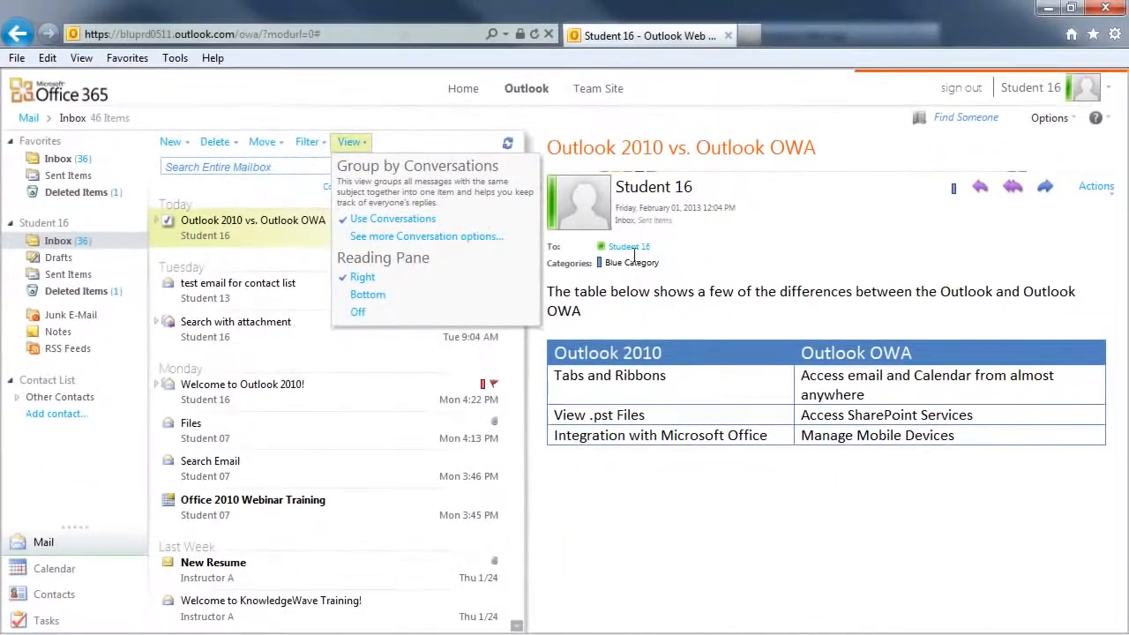
left_click(366, 294)
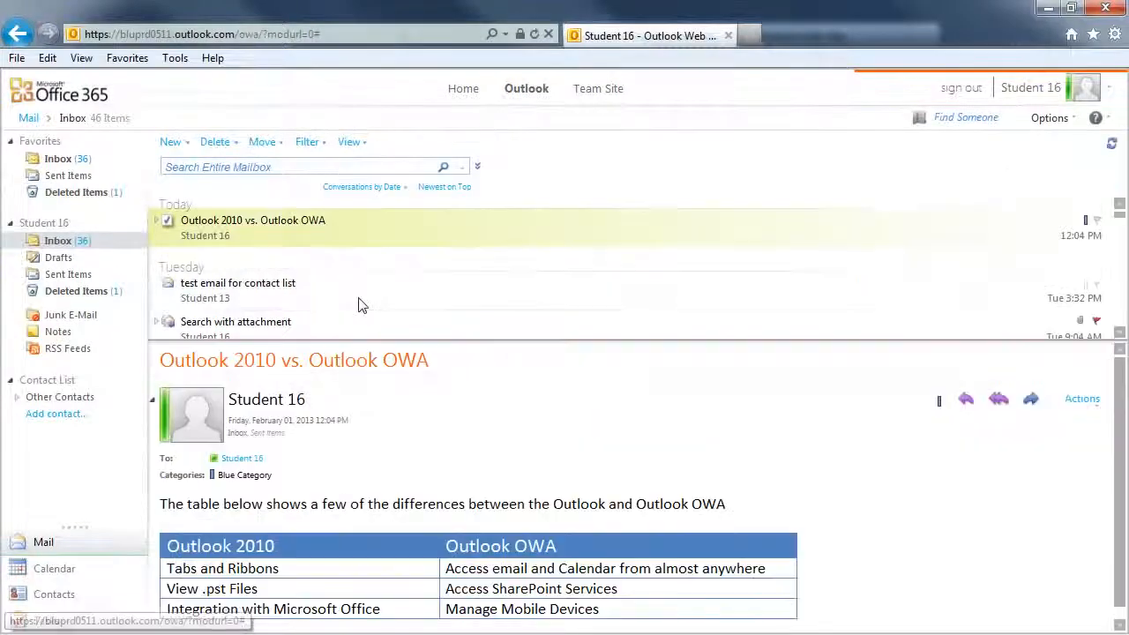
left_click(353, 143)
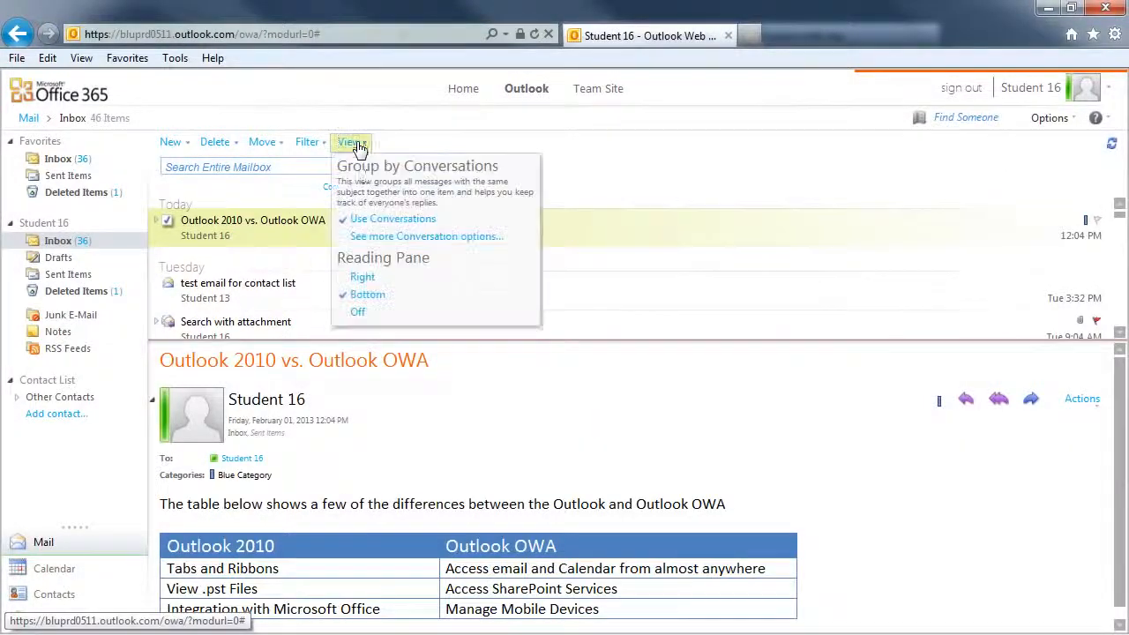
left_click(357, 312)
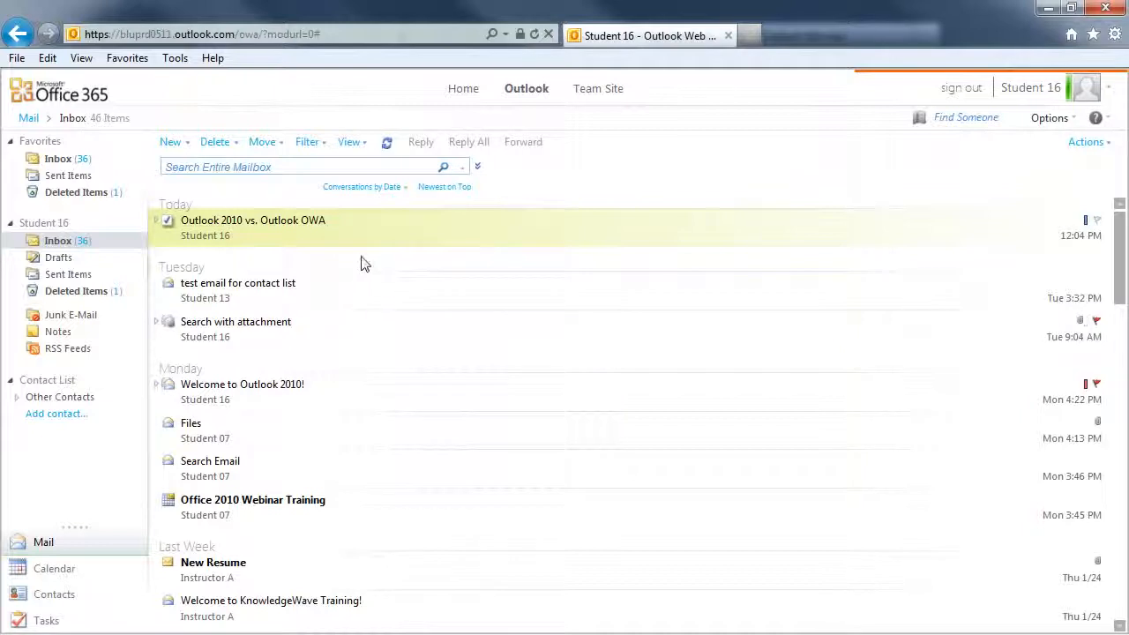
left_click(358, 145)
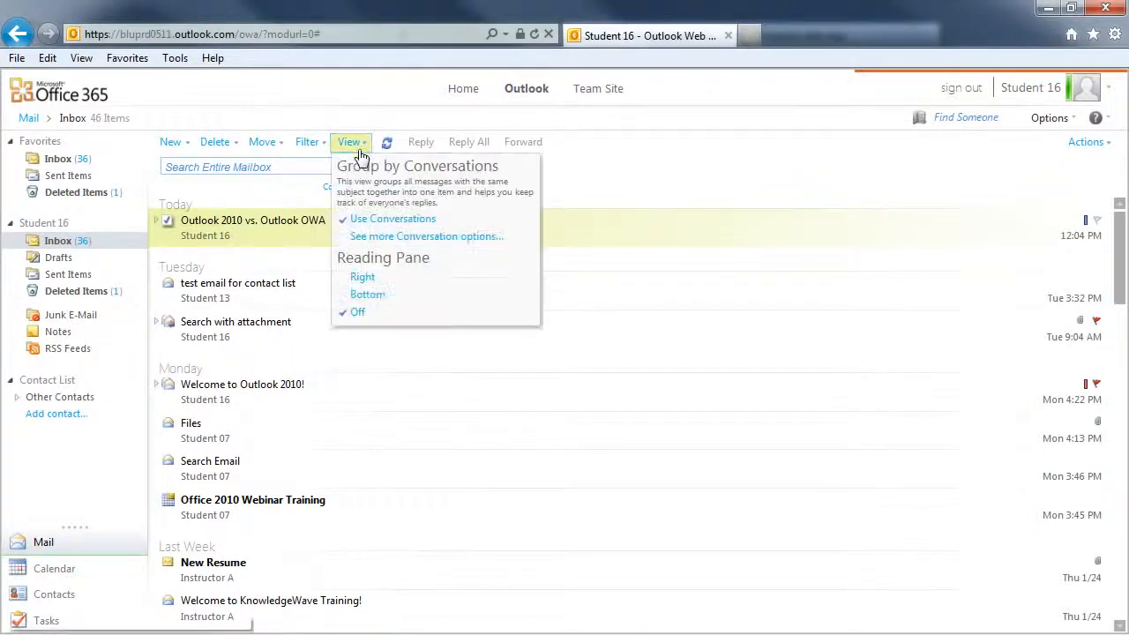
left_click(360, 276)
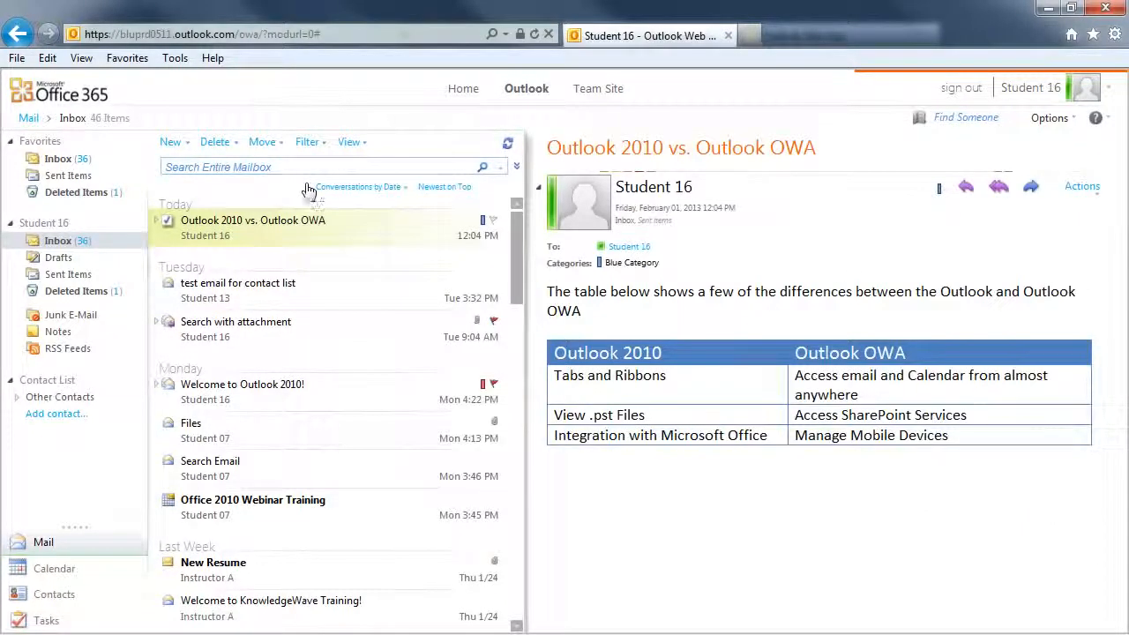
Step: Expand the "Search with attachment" conversation to view its individual messages, and collapse it again
left_click(157, 327)
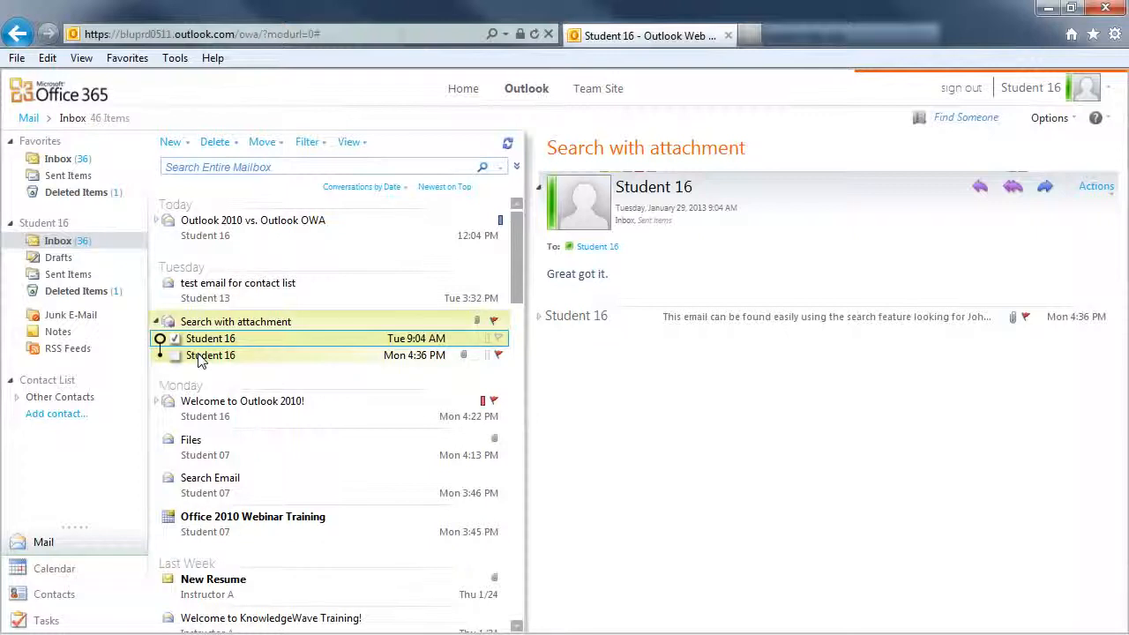
left_click(159, 324)
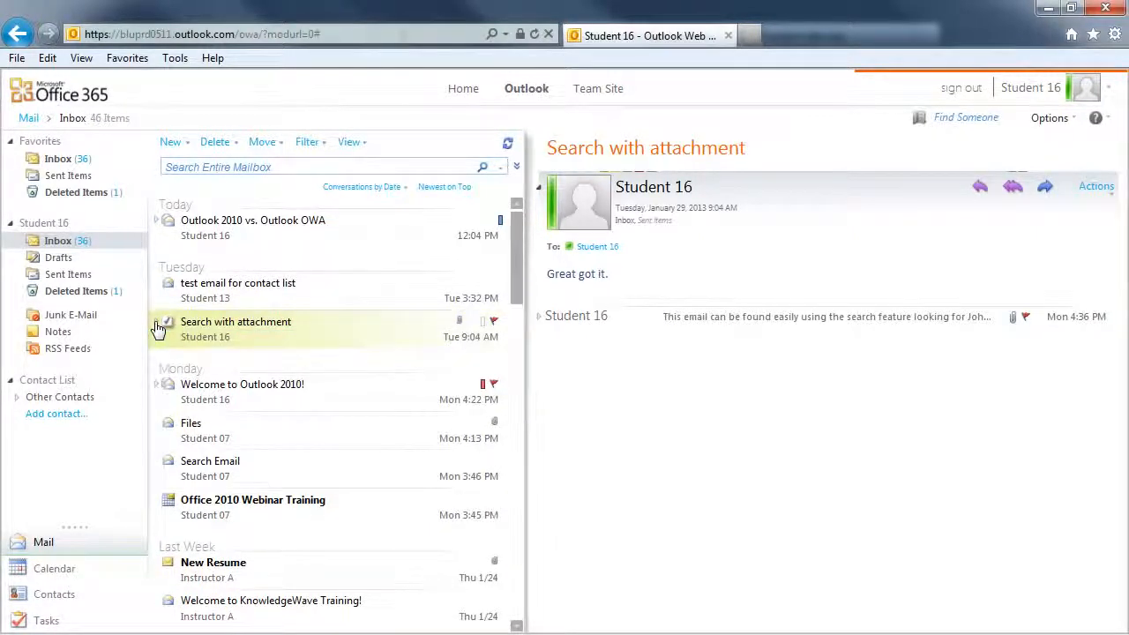
Step: Review the sort options for the message list without changing them, and select the "Outlook 2010 vs. Outlook OWA" conversation
left_click(405, 192)
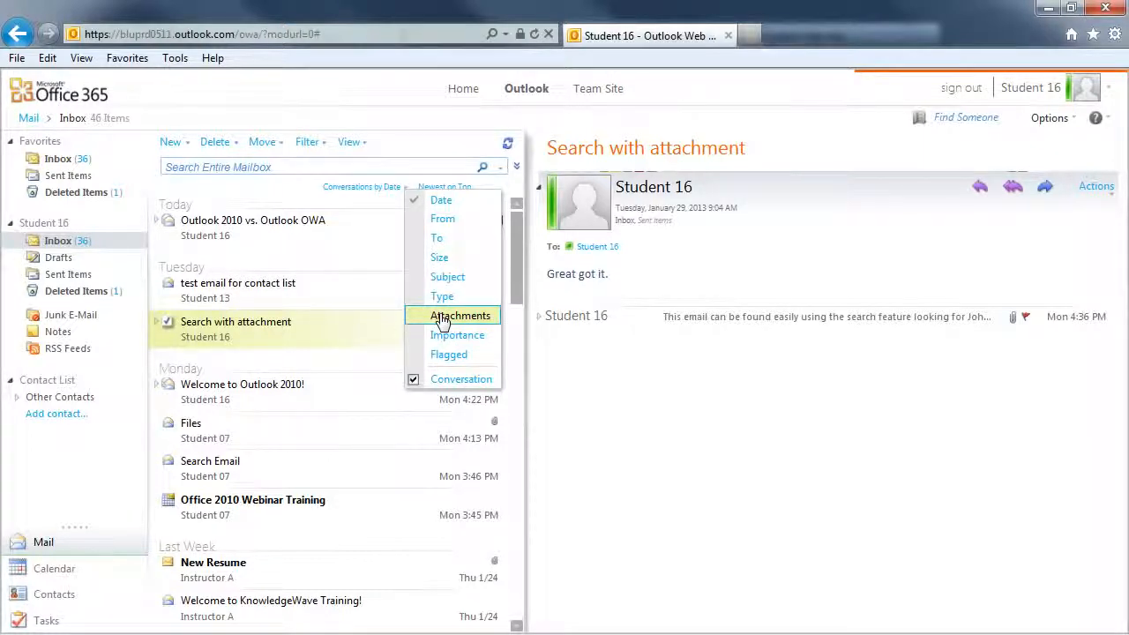
left_click(391, 254)
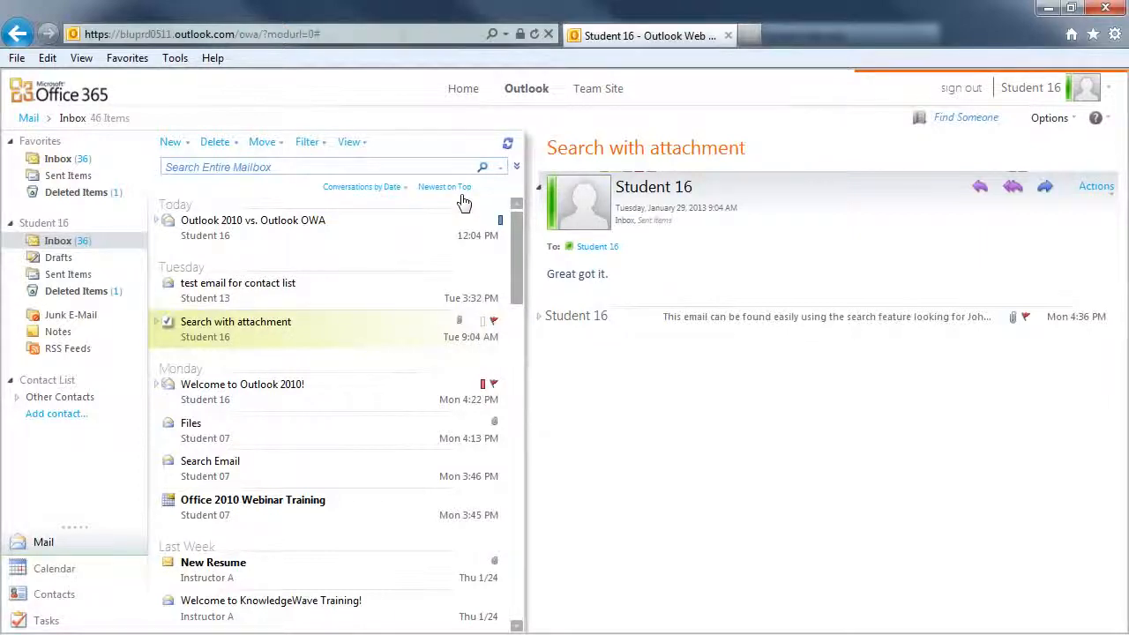
left_click(432, 218)
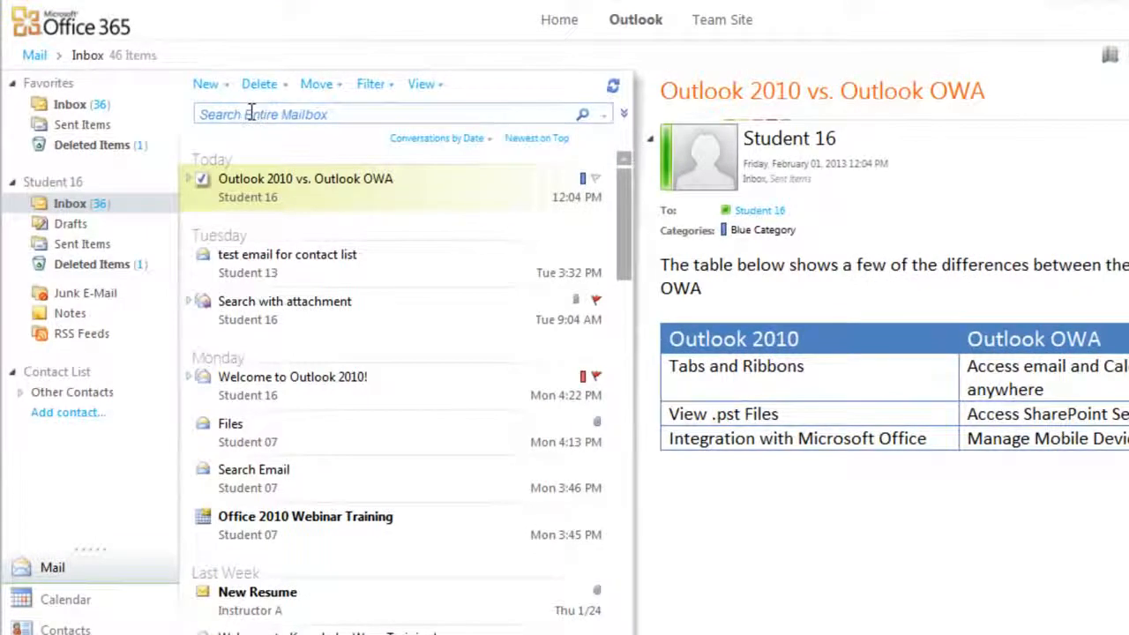
Step: Search the entire mailbox for messages containing the person's first name
left_click(218, 155)
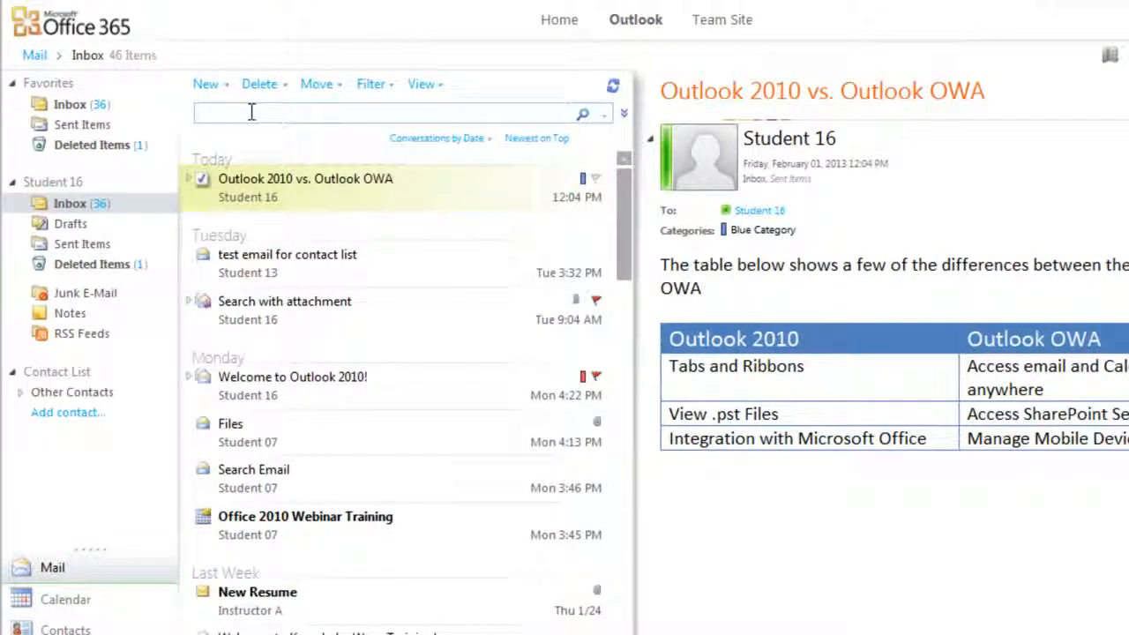
type("john")
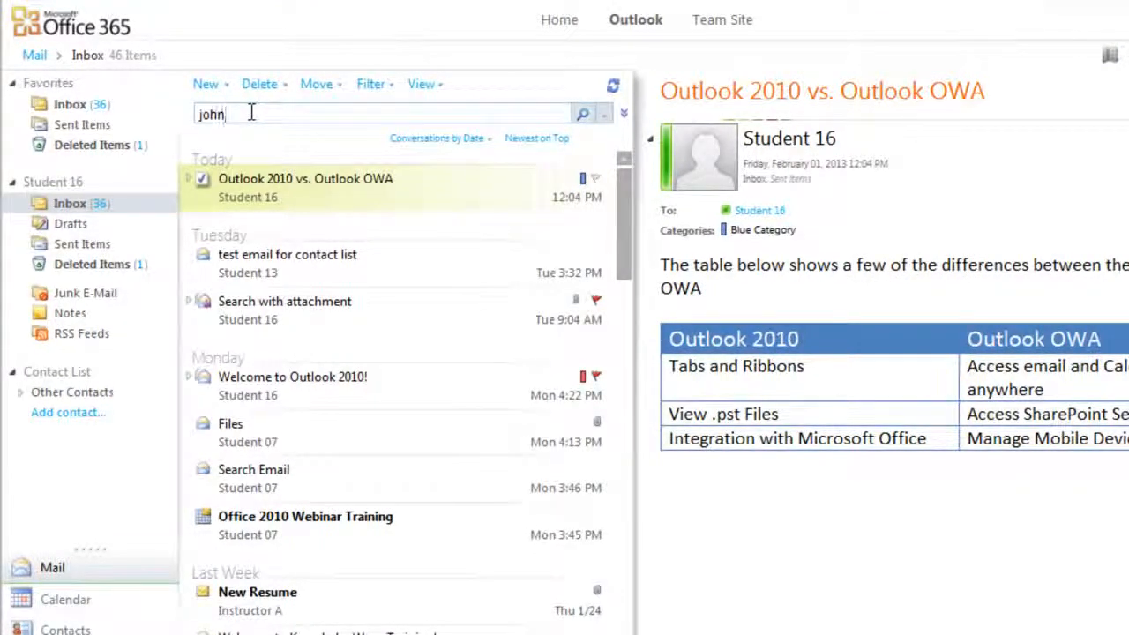
left_click(584, 119)
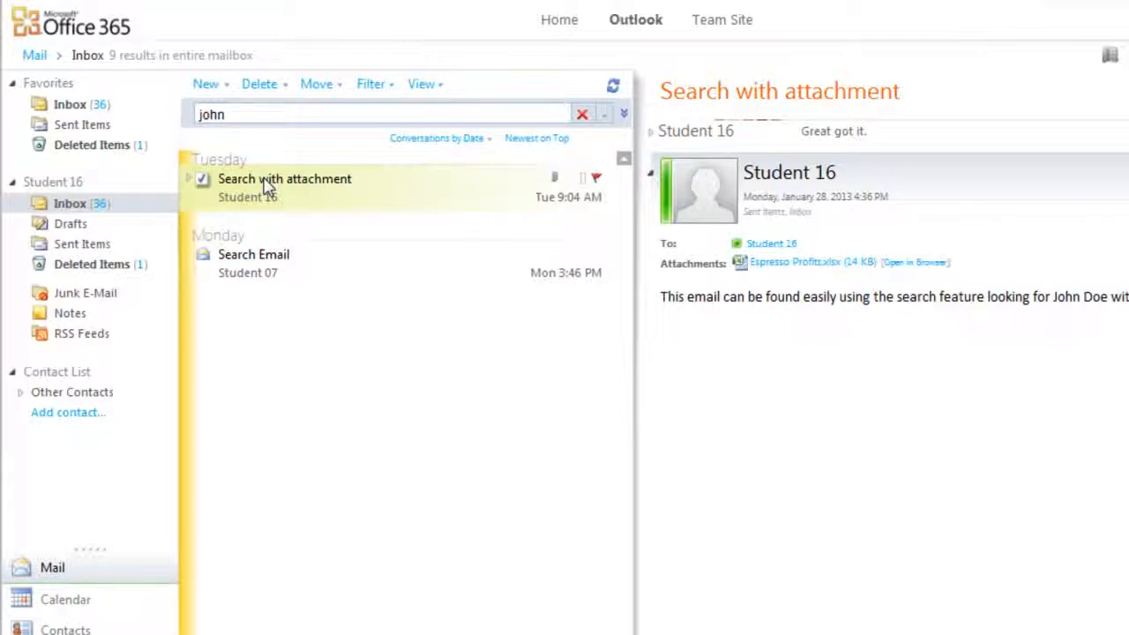
Step: Review the advanced search options, hide them again, and clear the mailbox search
left_click(624, 117)
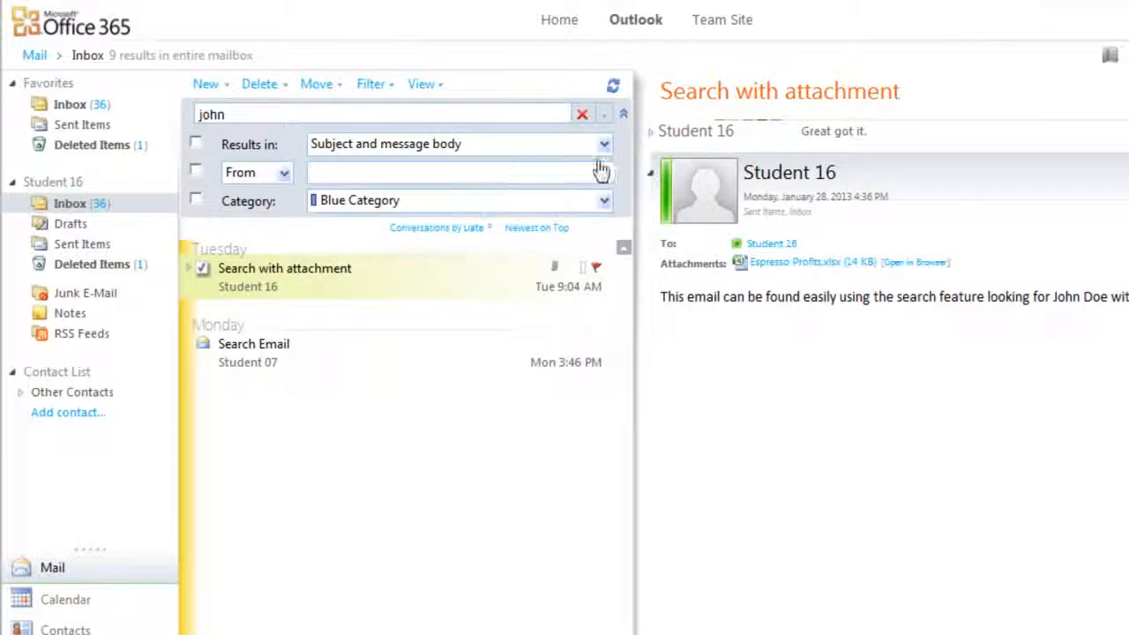
left_click(624, 120)
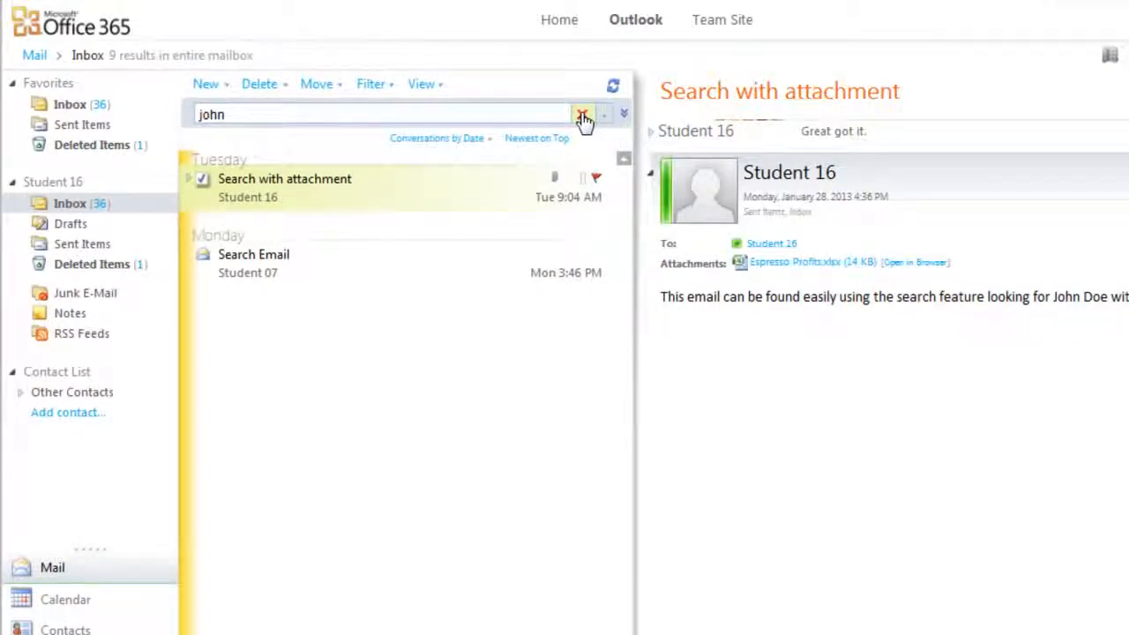
left_click(583, 118)
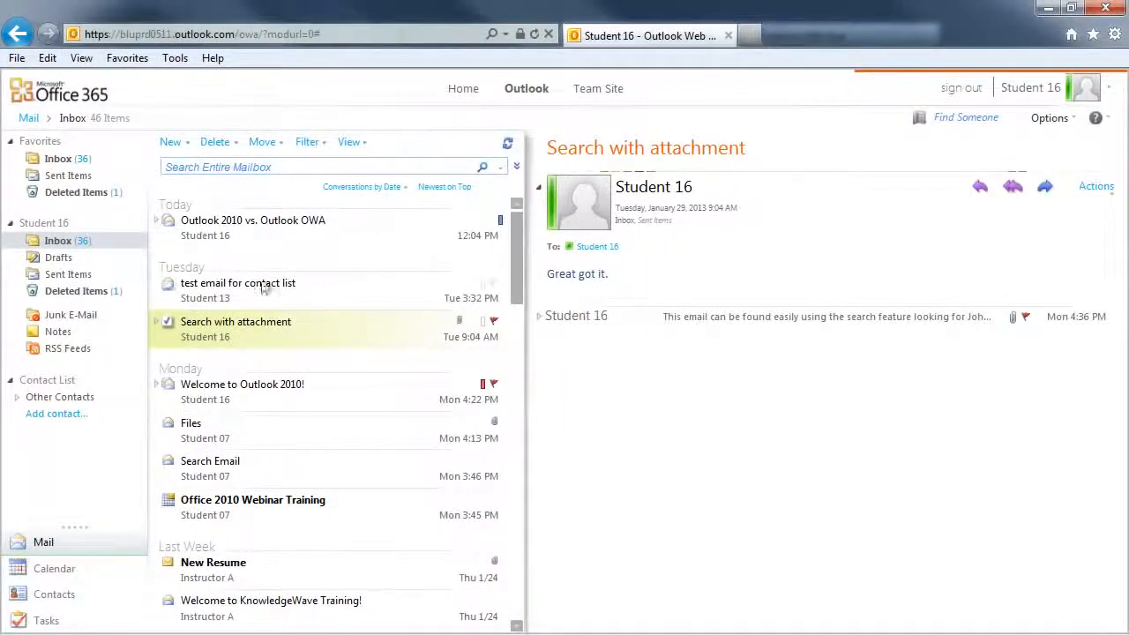
Step: Select the "Outlook 2010 vs. Outlook OWA" conversation and show the list of actions available for its message
left_click(227, 233)
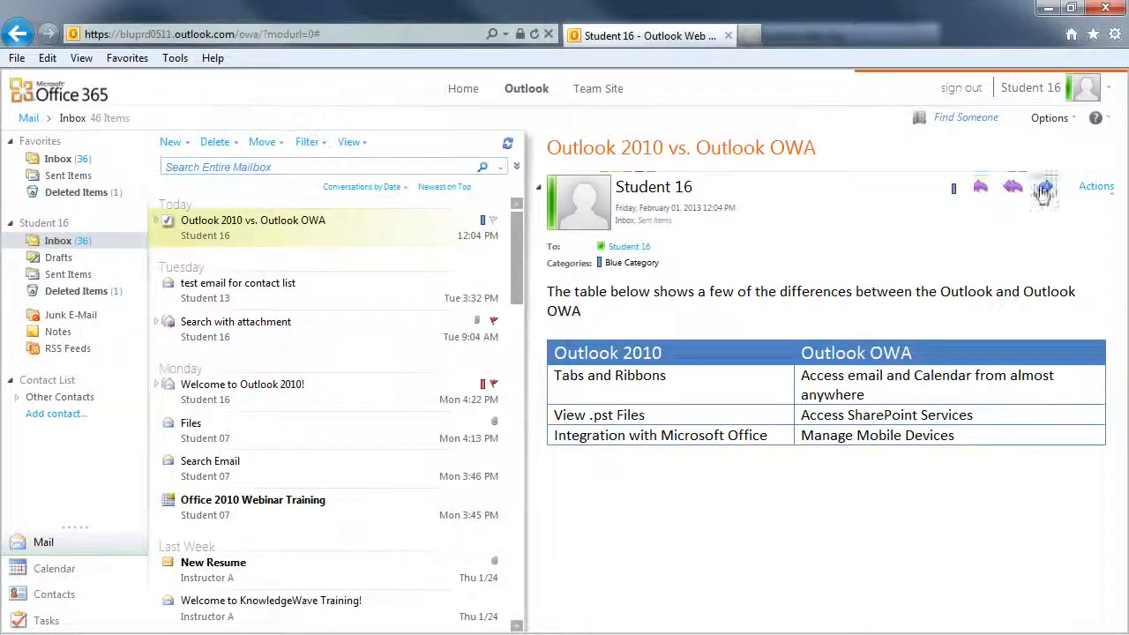
left_click(1106, 200)
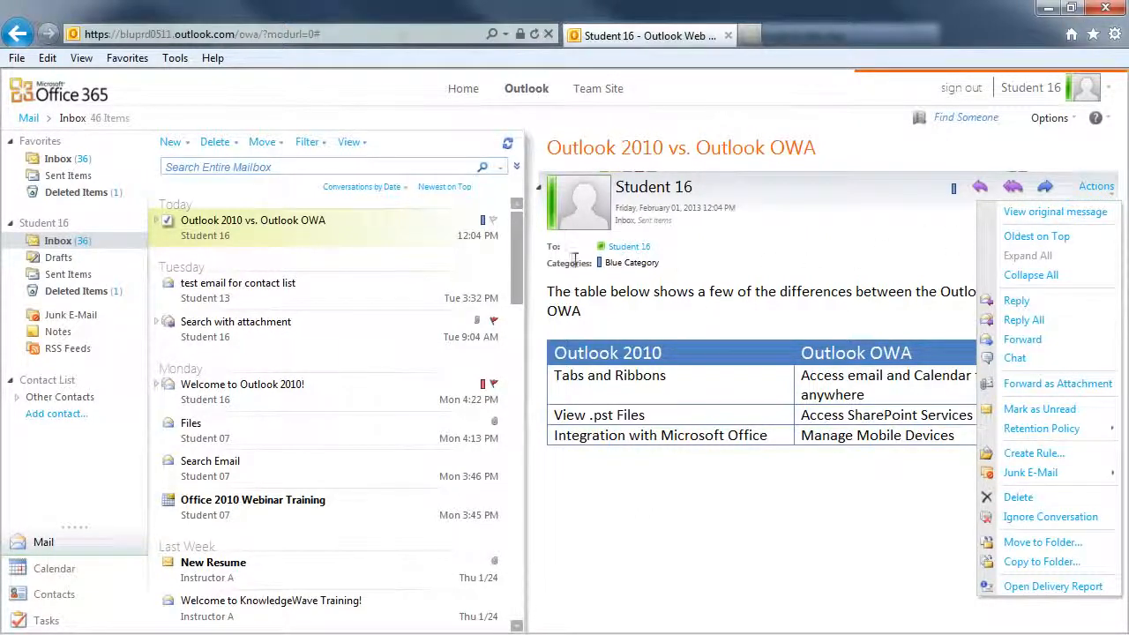
Step: Review the context actions available for the "Outlook 2010 vs. Outlook OWA" conversation in the message list and dismiss them
right_click(296, 238)
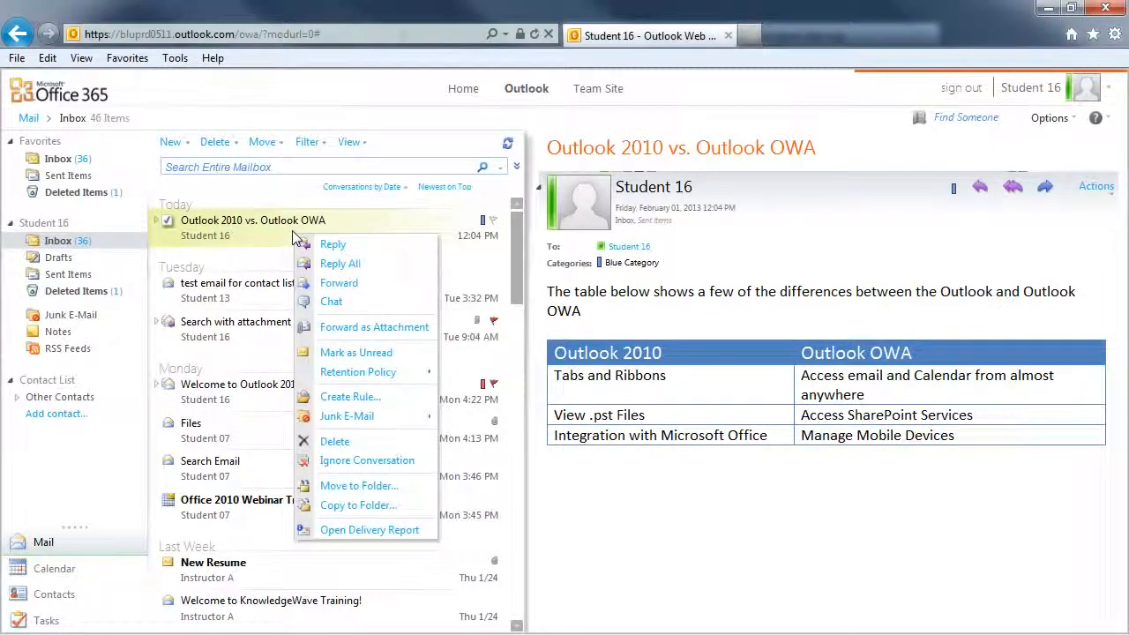
left_click(372, 230)
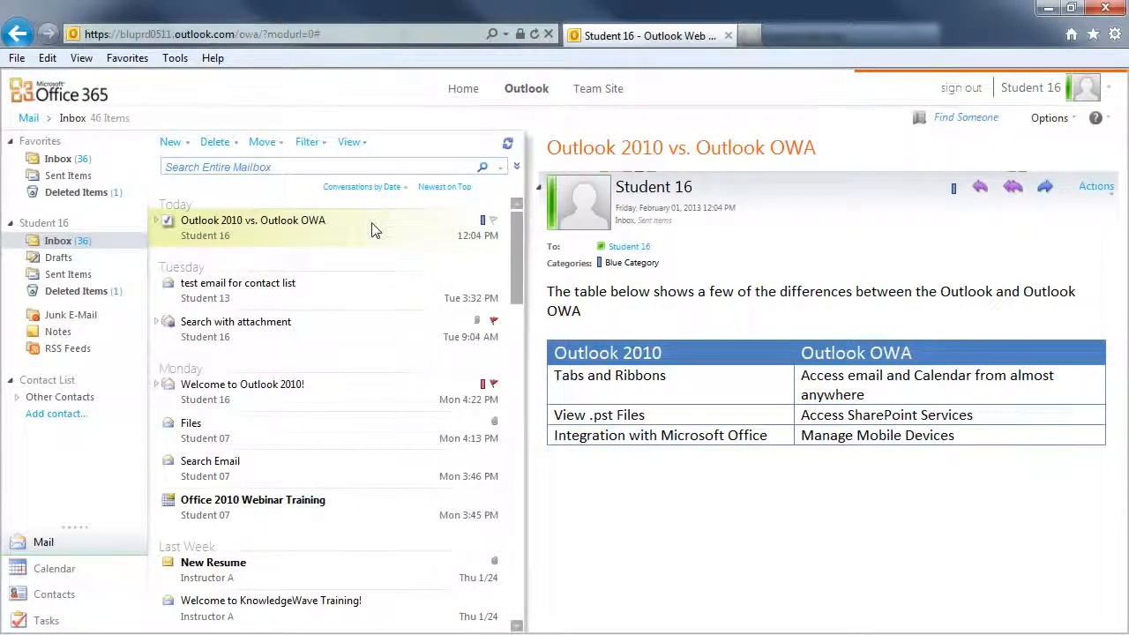
Step: Open the full mailbox options and review the account information, the Organize E-Mail inbox rules and the public groups
left_click(1076, 127)
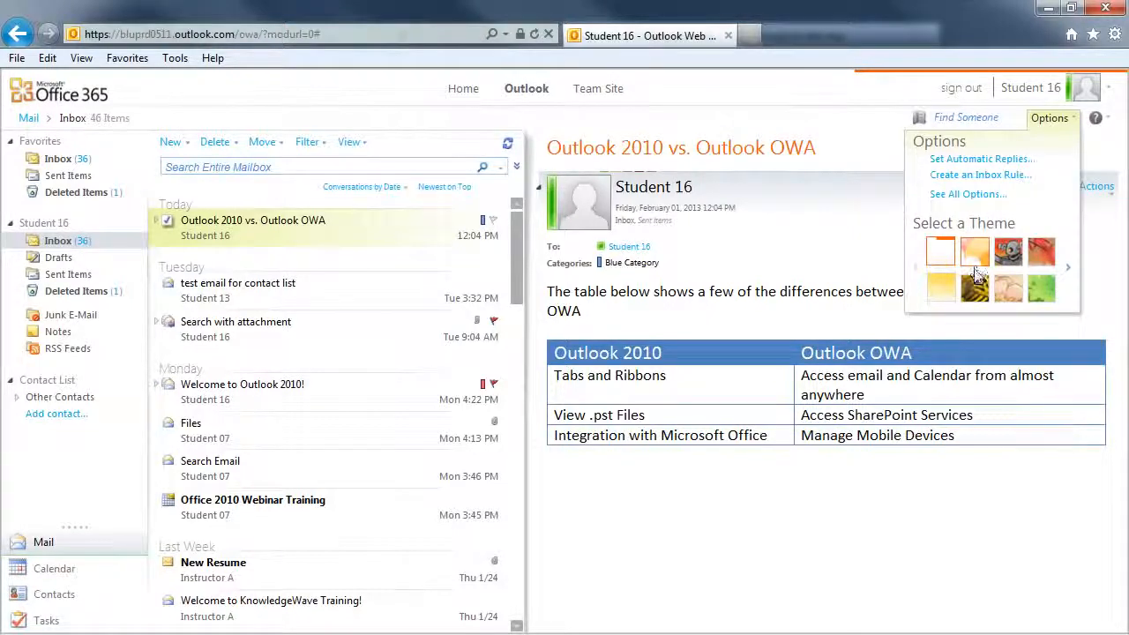
left_click(981, 194)
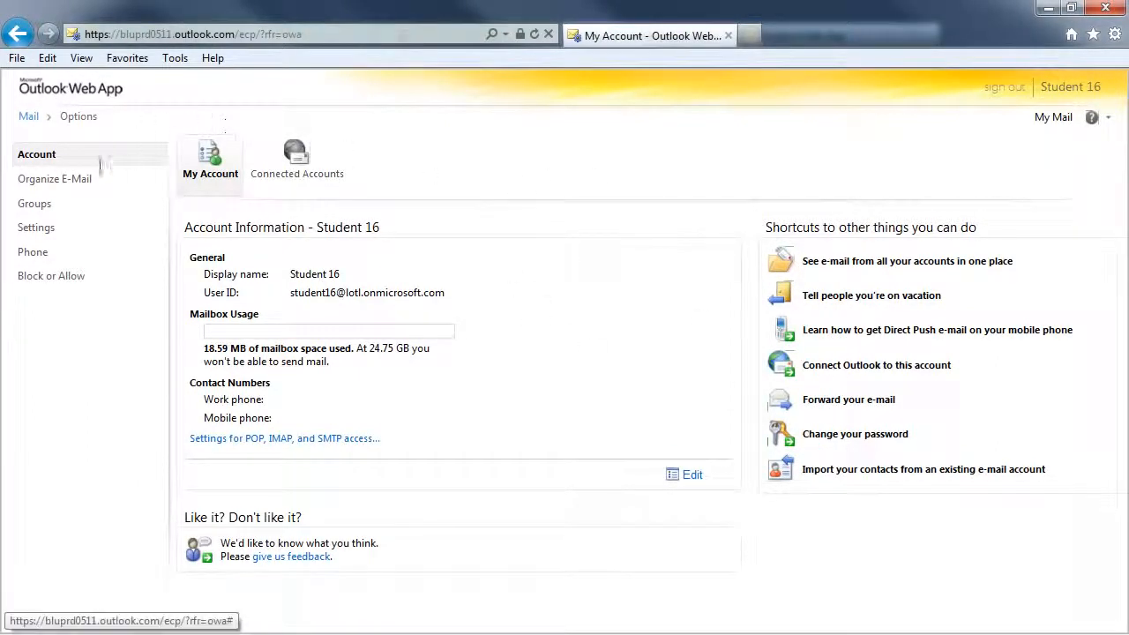
left_click(75, 183)
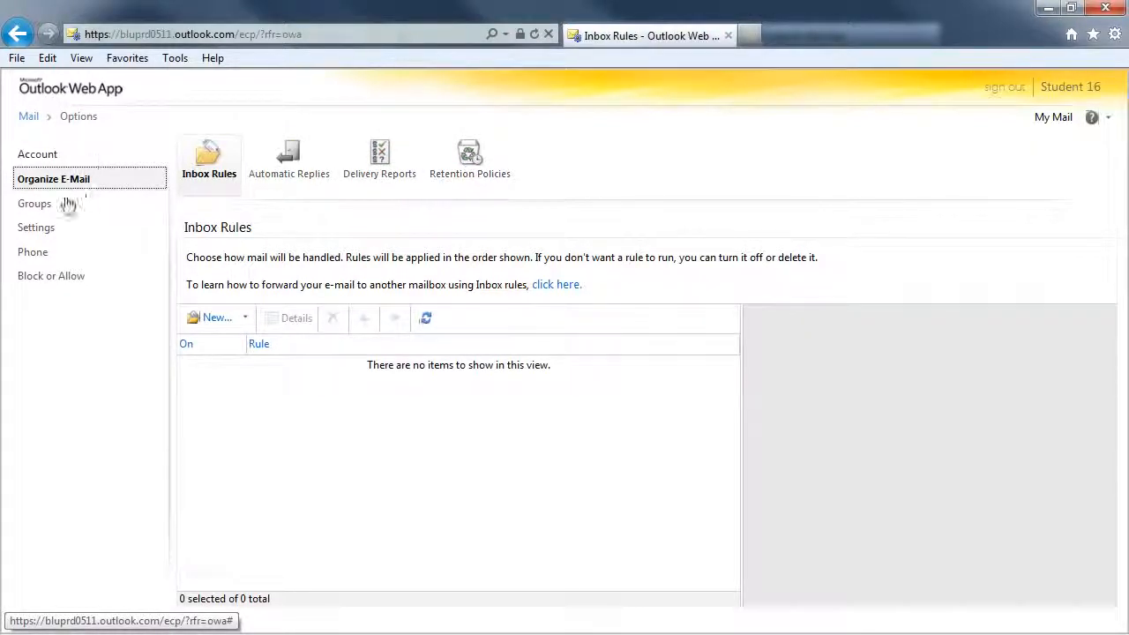
left_click(39, 206)
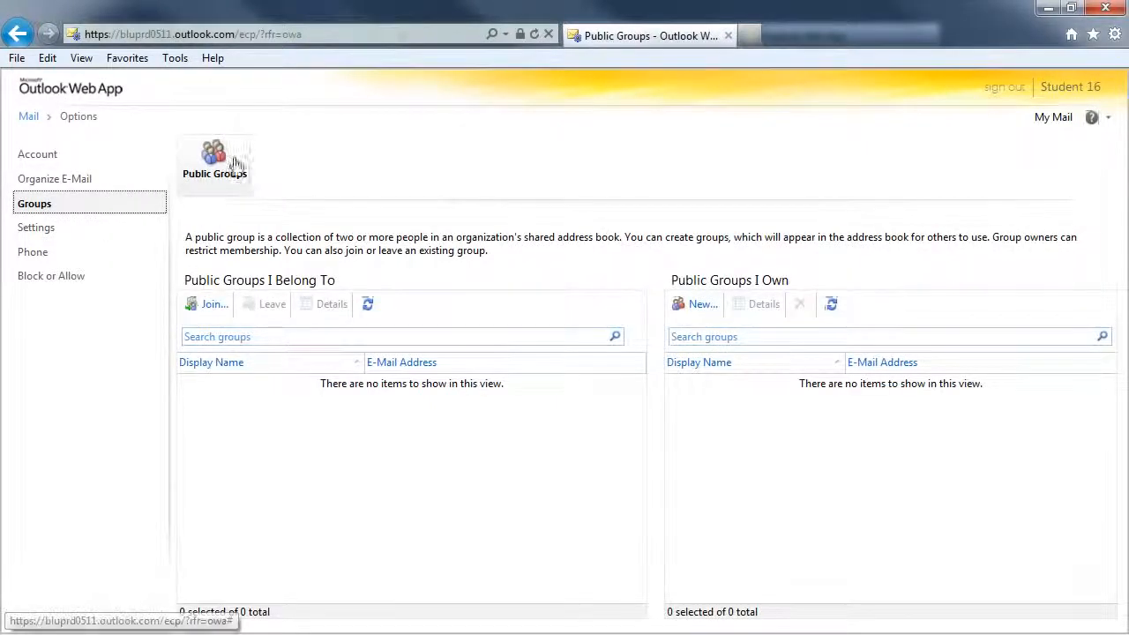
Step: Review the Mail and Calendar settings plus the Phone and Block or Allow options, and return to the inbox
left_click(35, 228)
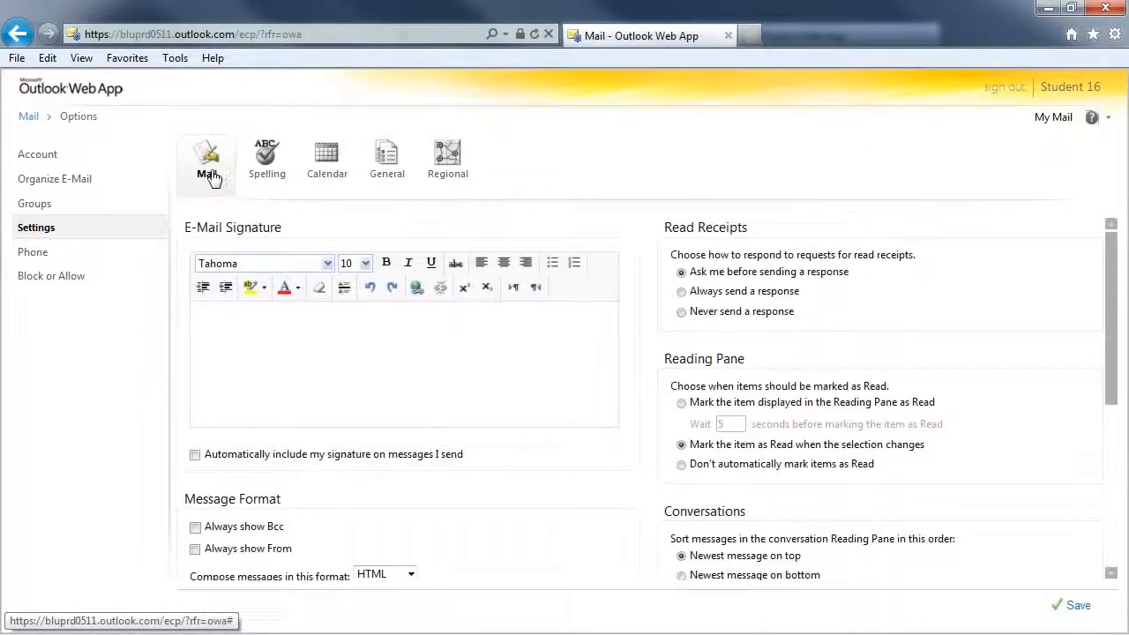
left_click(326, 171)
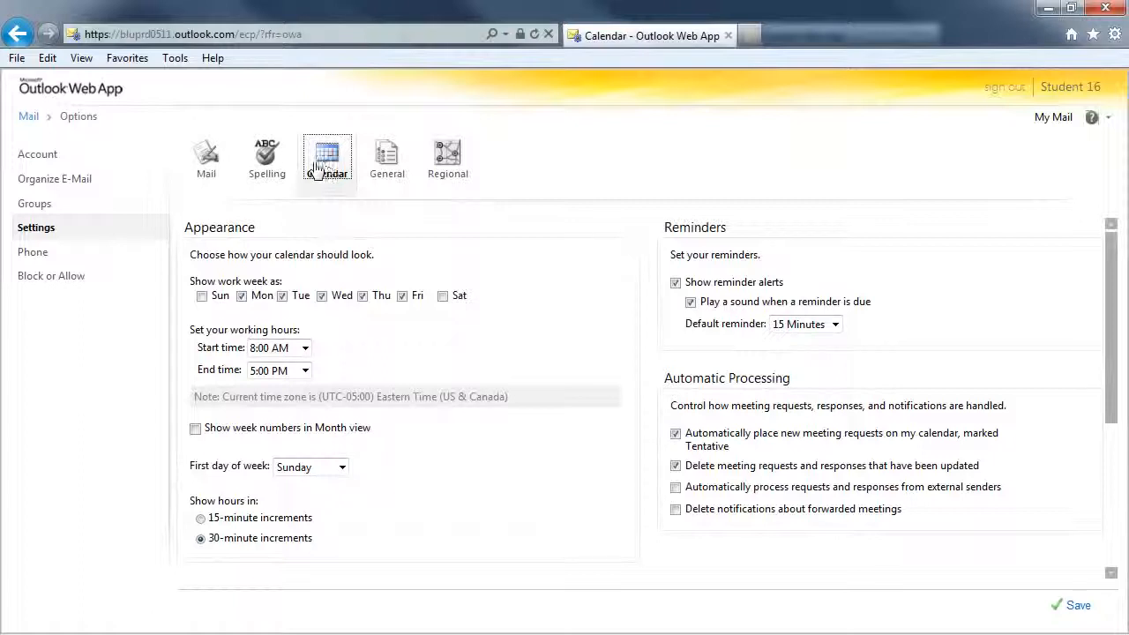
left_click(37, 256)
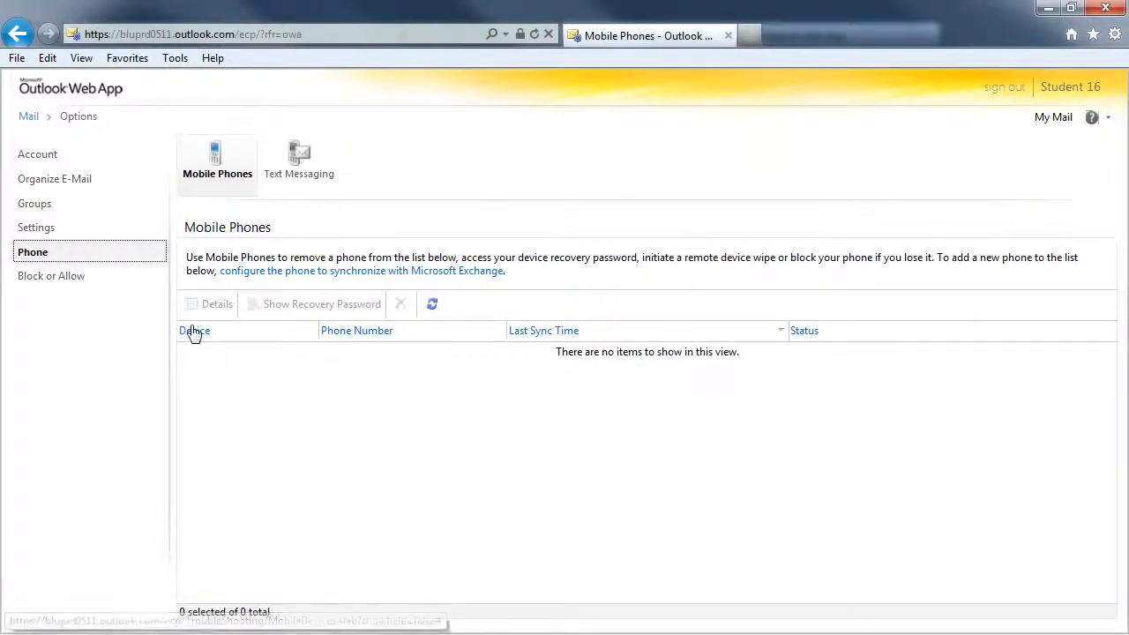
left_click(70, 281)
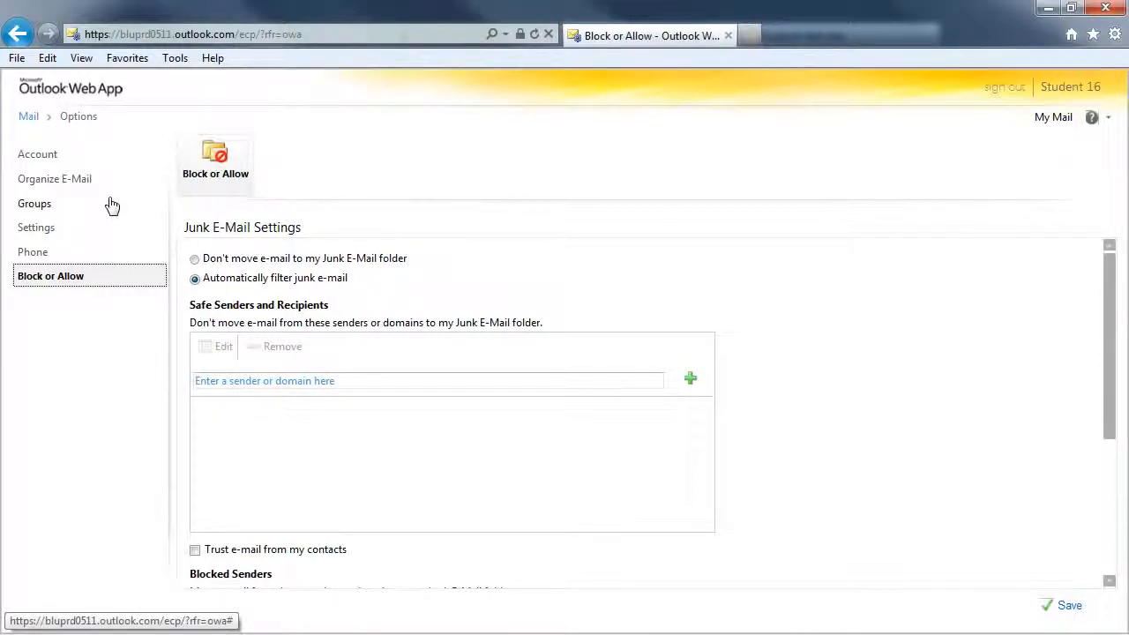
left_click(30, 121)
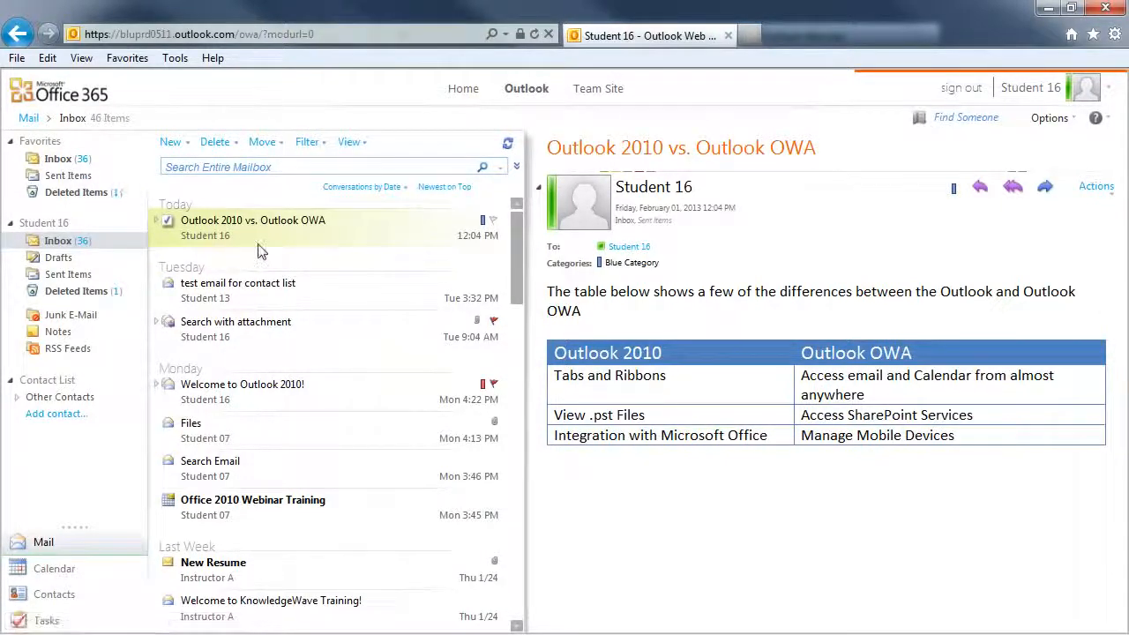
Step: Assign the Orange Category to the "test email for contact list" message and reselect it to show its category
left_click(482, 287)
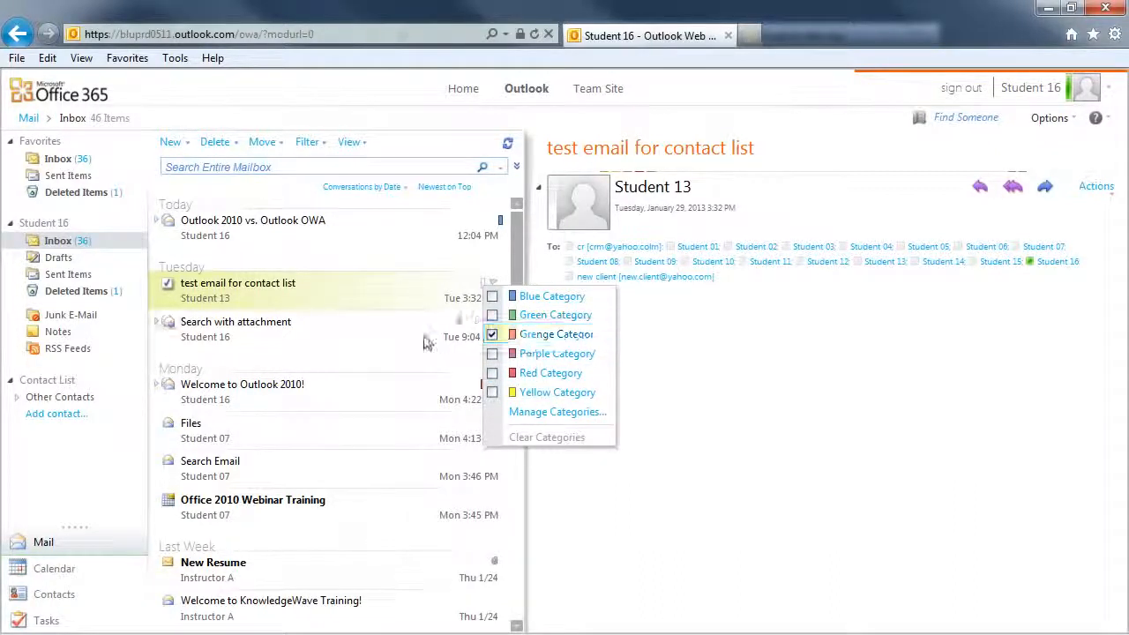
left_click(487, 329)
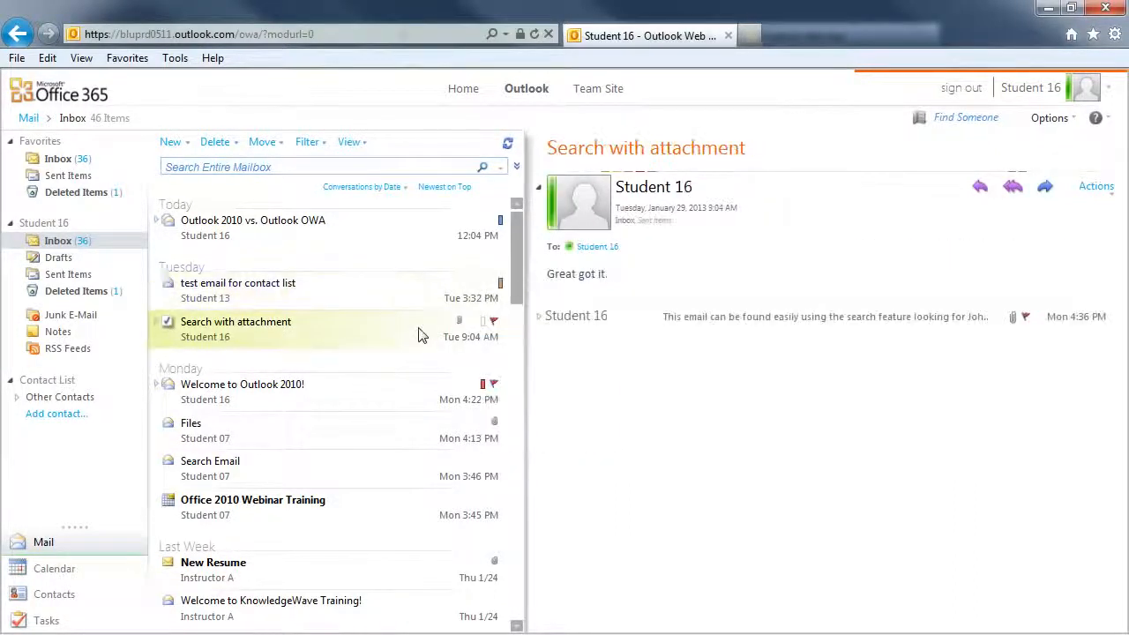
left_click(490, 286)
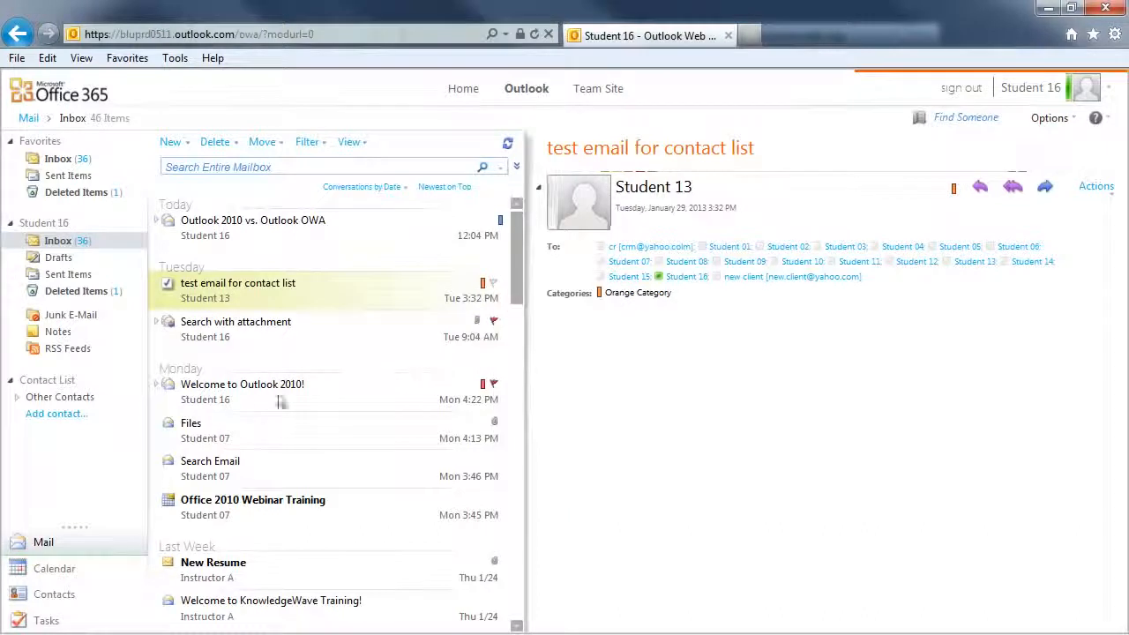
Step: In the calendar, show Student 01's calendar alongside the others, and hide both the Student 01 and Instructor A calendars
left_click(76, 571)
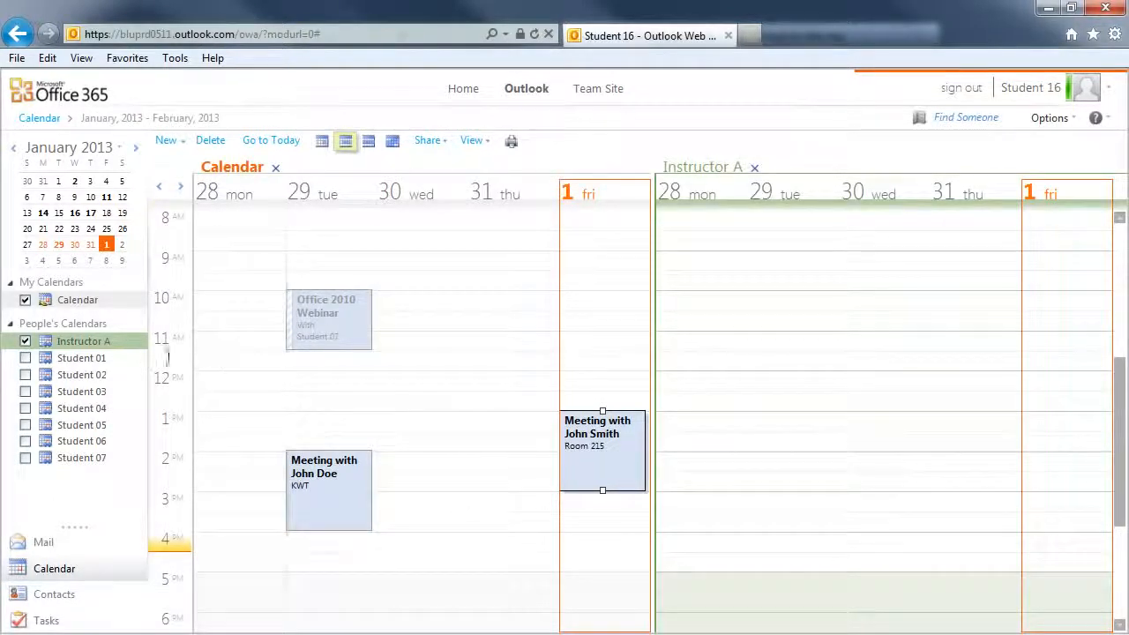
left_click(25, 358)
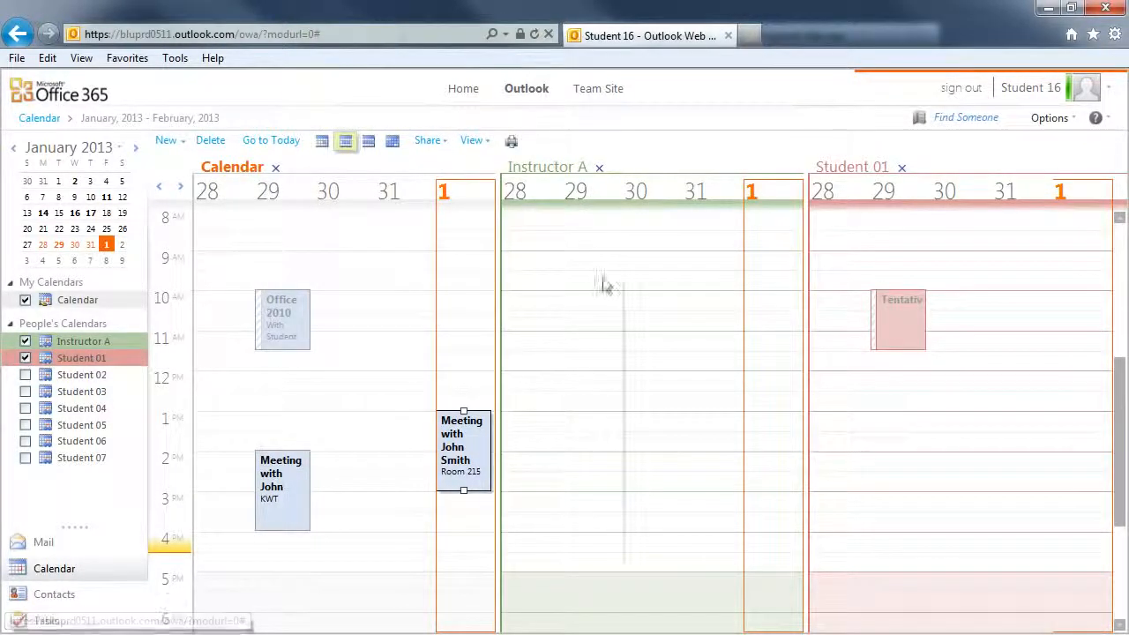
left_click(902, 168)
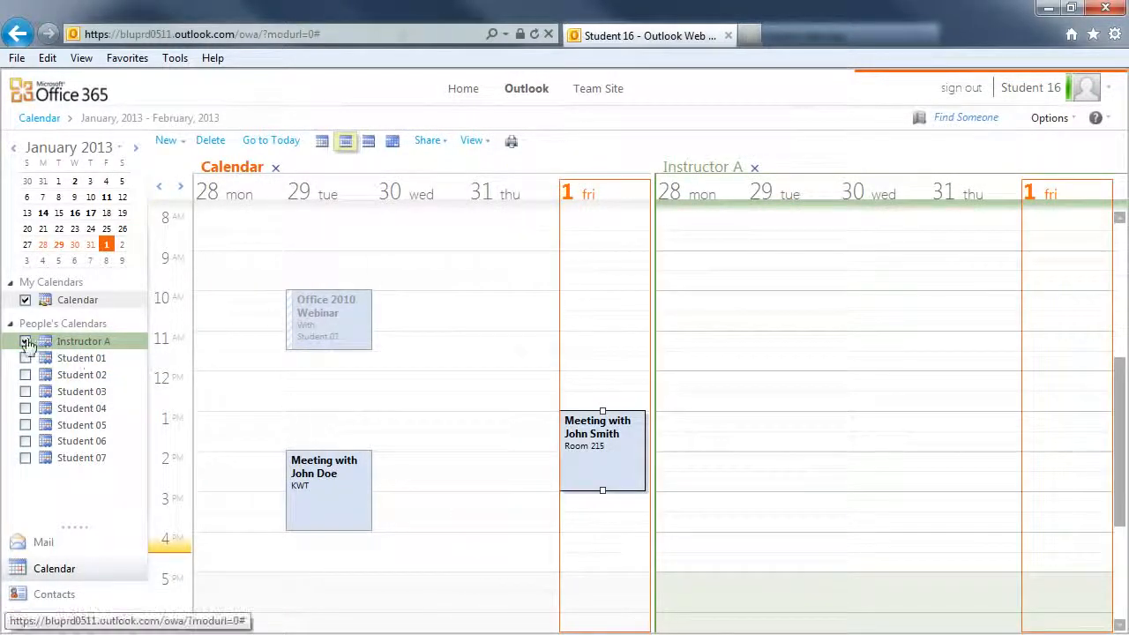
left_click(26, 343)
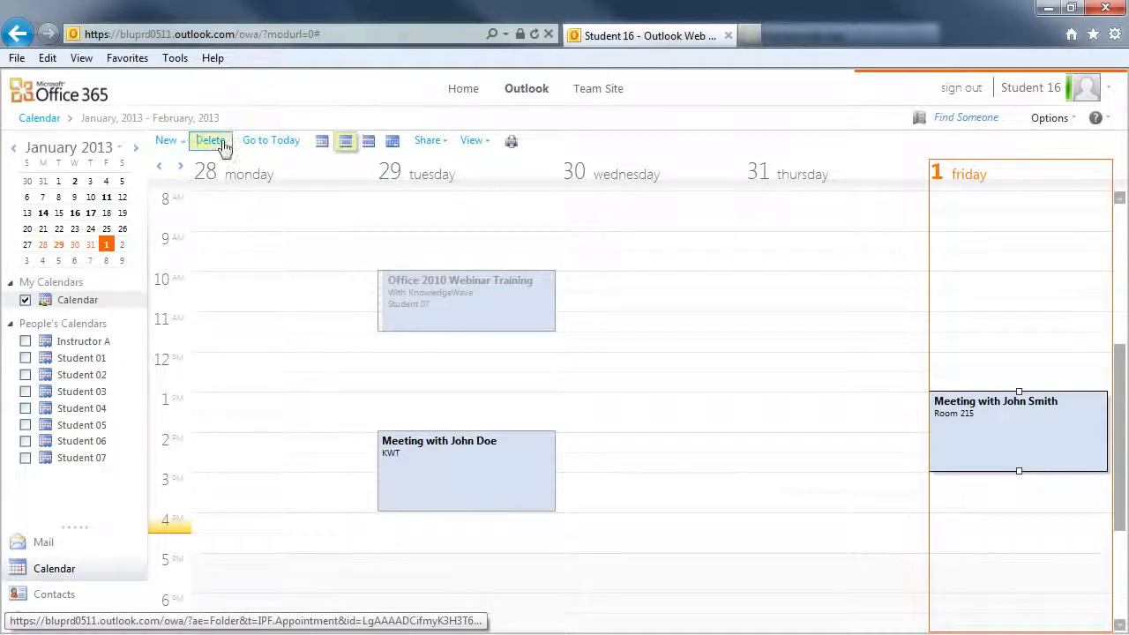
Step: Review the calendar's sharing options, reading pane options and new item types without choosing any
left_click(444, 147)
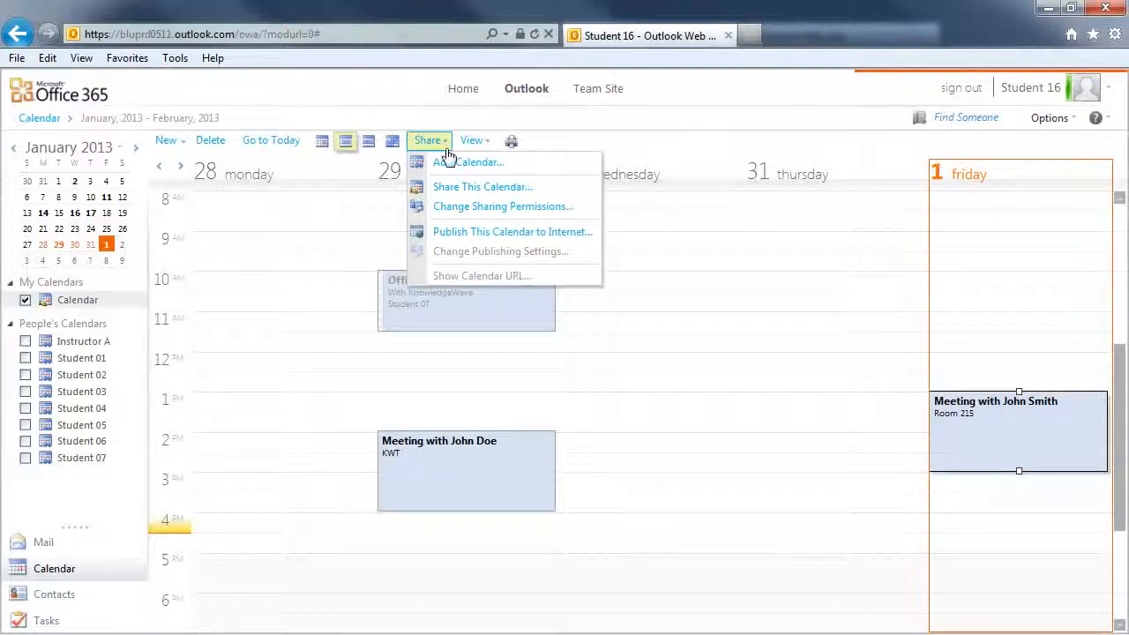
left_click(484, 152)
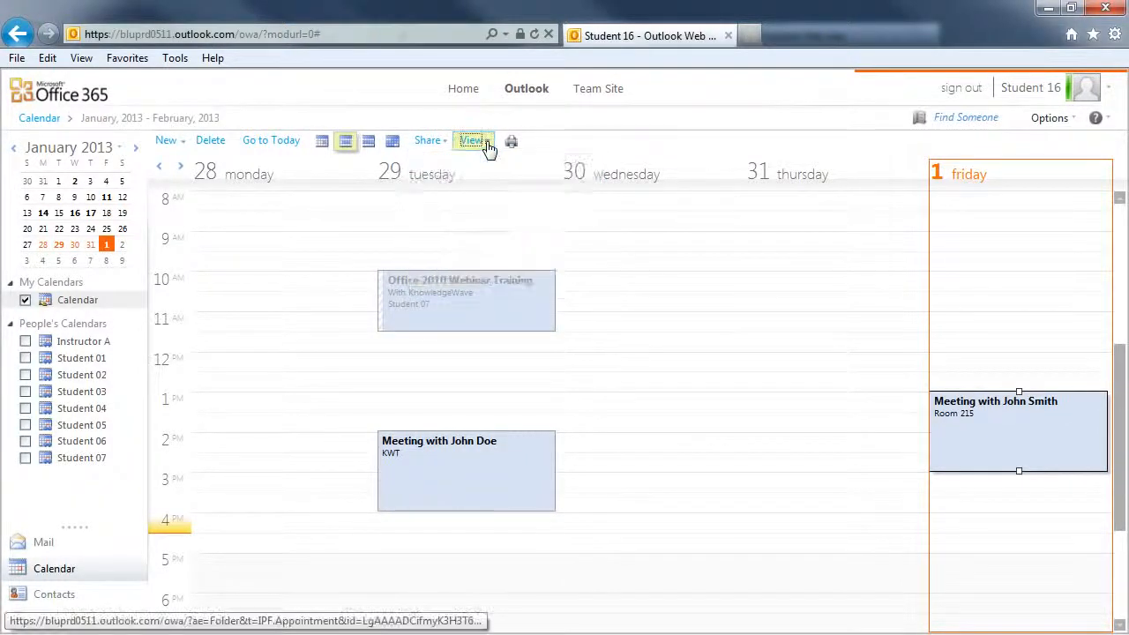
left_click(477, 144)
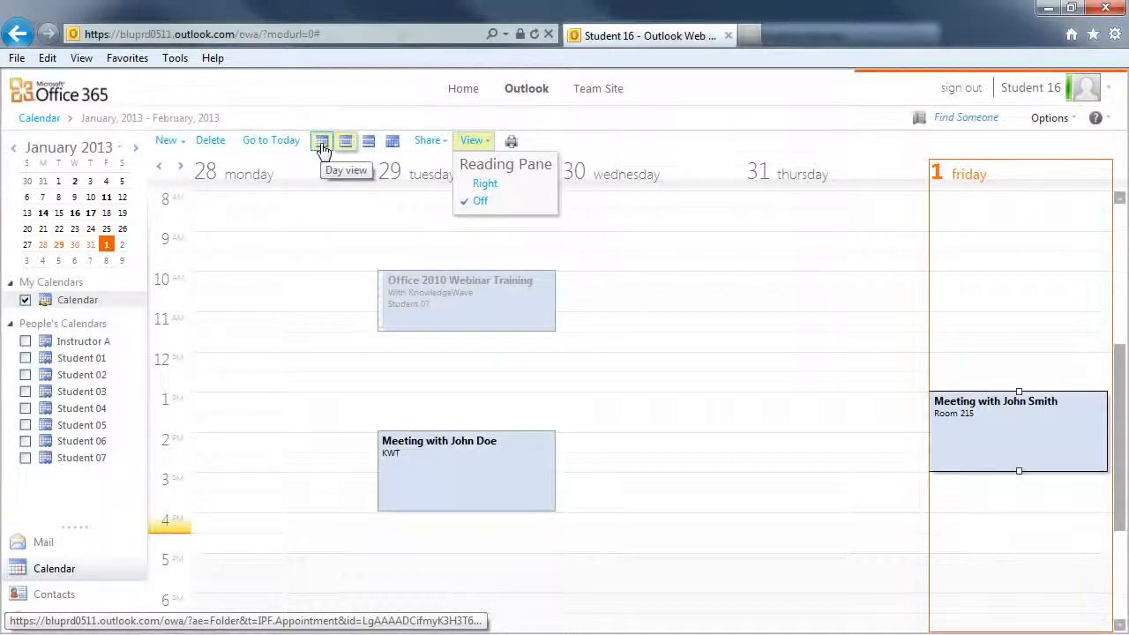
left_click(183, 142)
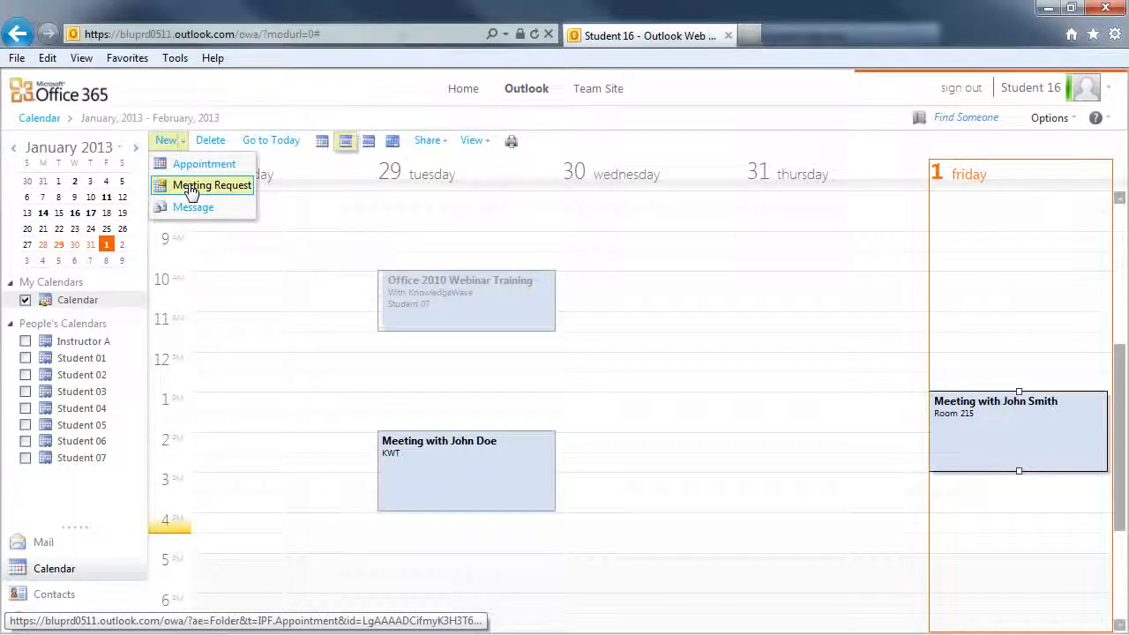
left_click(47, 600)
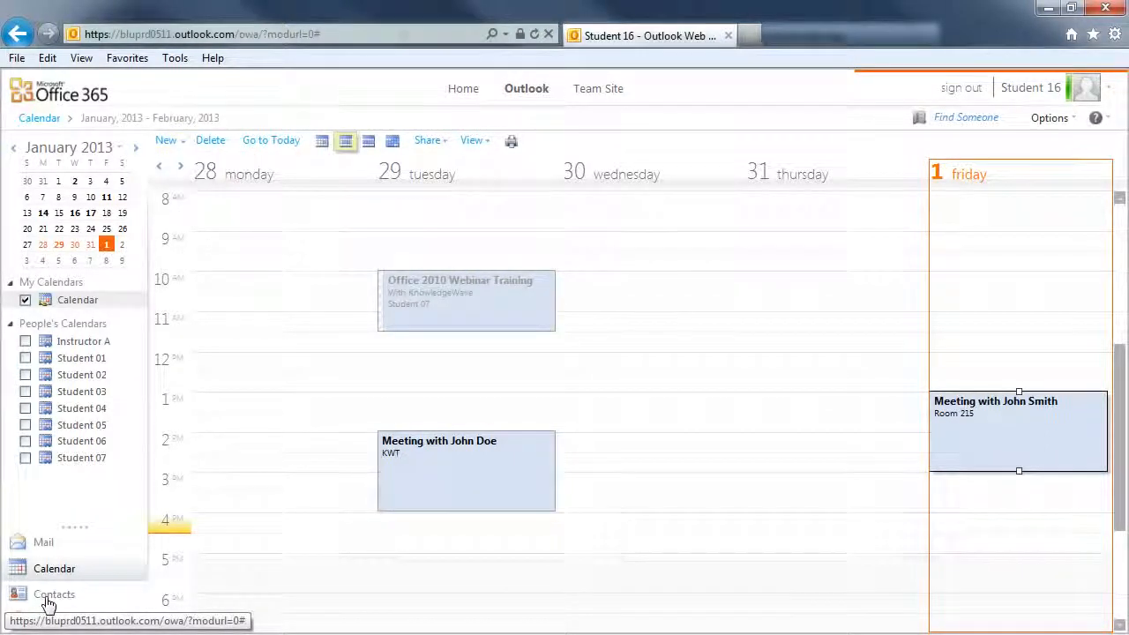
Step: In Contacts, open a blank group form and its member address book, and close both without saving a group
left_click(47, 600)
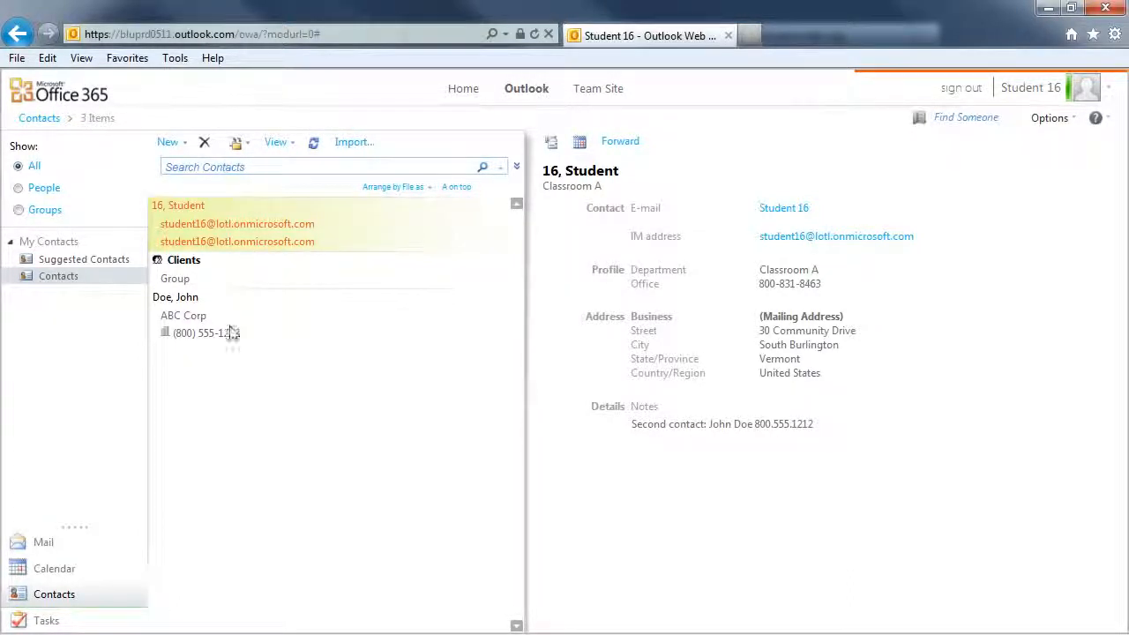
left_click(184, 144)
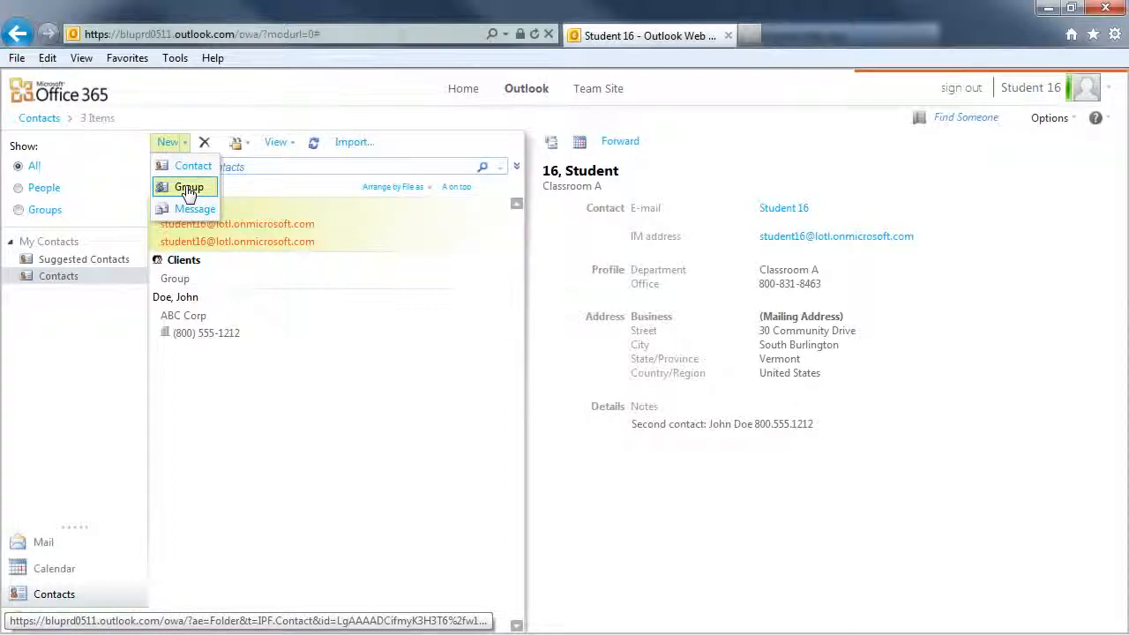
left_click(188, 189)
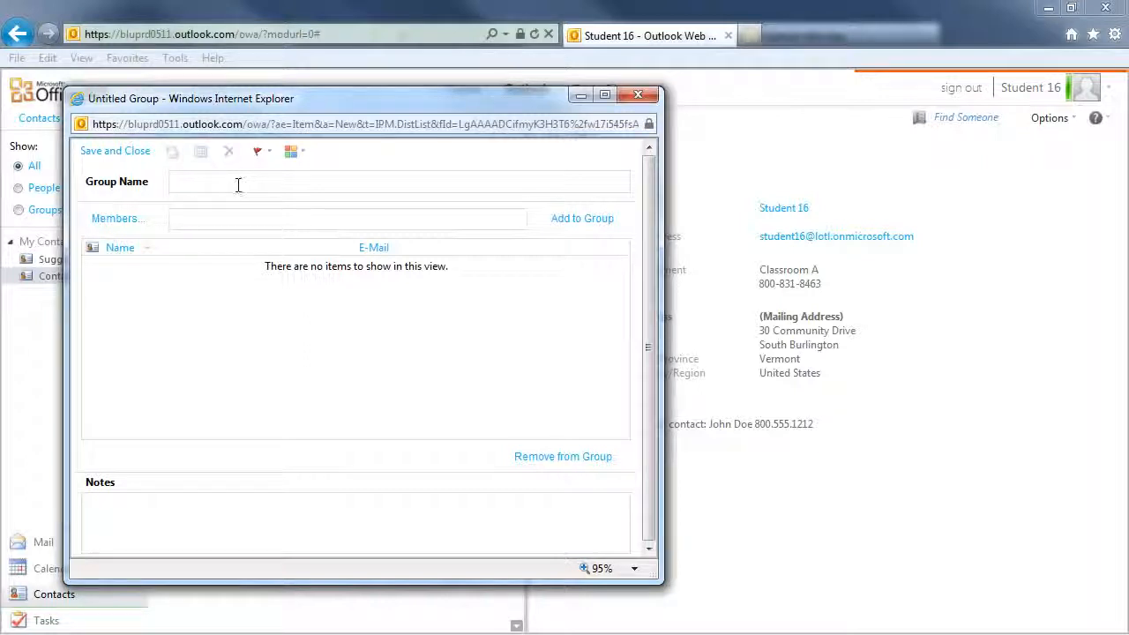
left_click(118, 218)
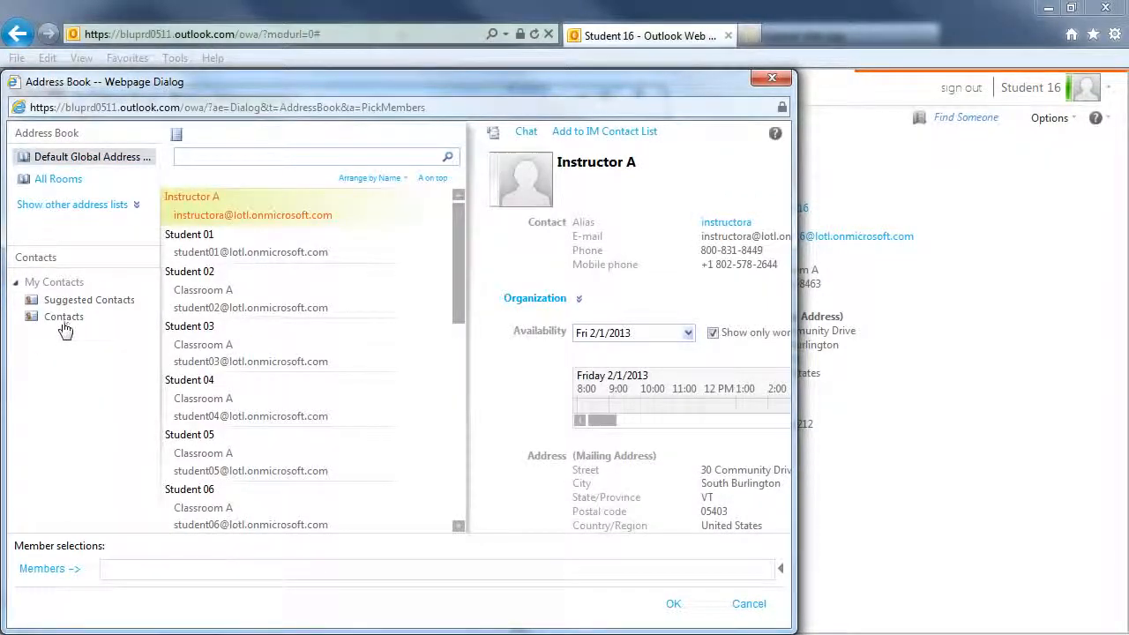
left_click(773, 80)
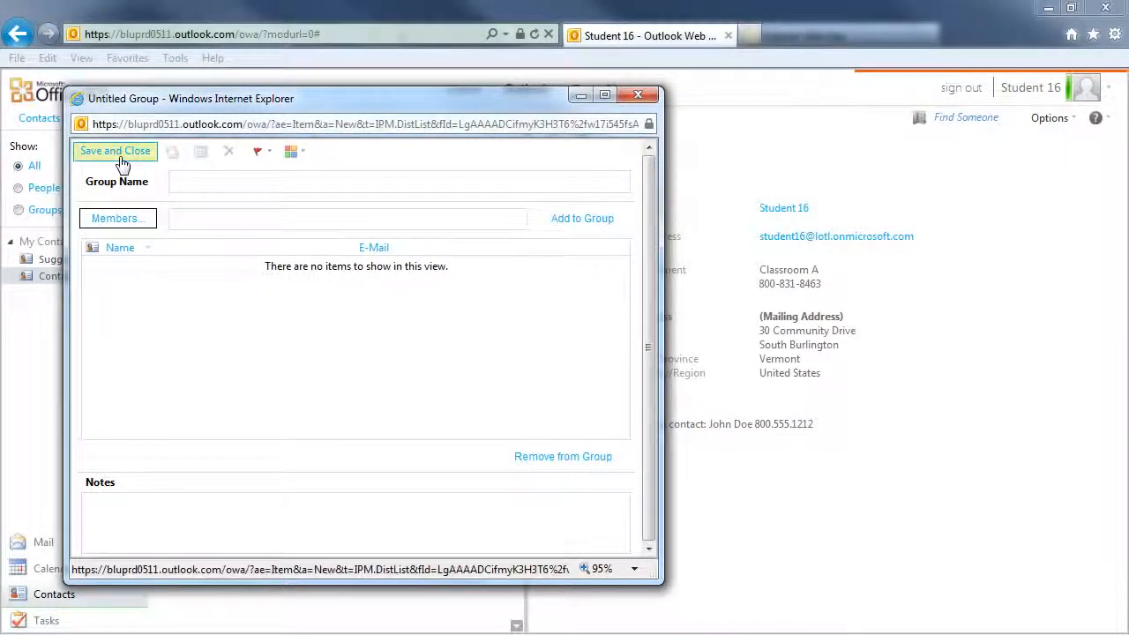
left_click(637, 95)
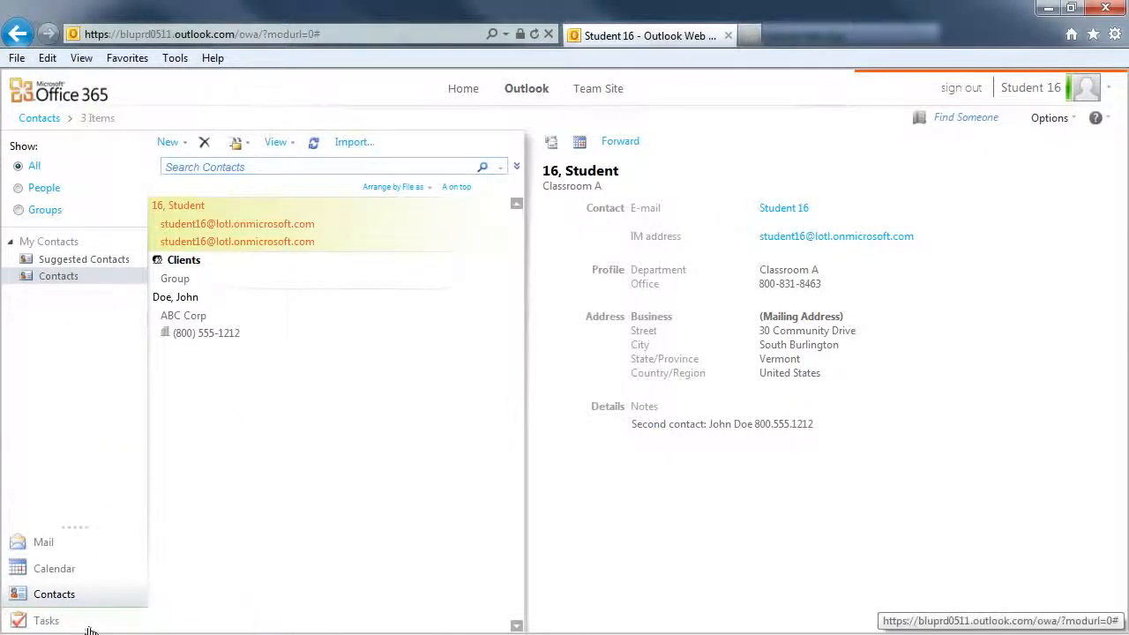
Step: In Tasks, open a blank new task form to view its fields and close it without saving
left_click(46, 621)
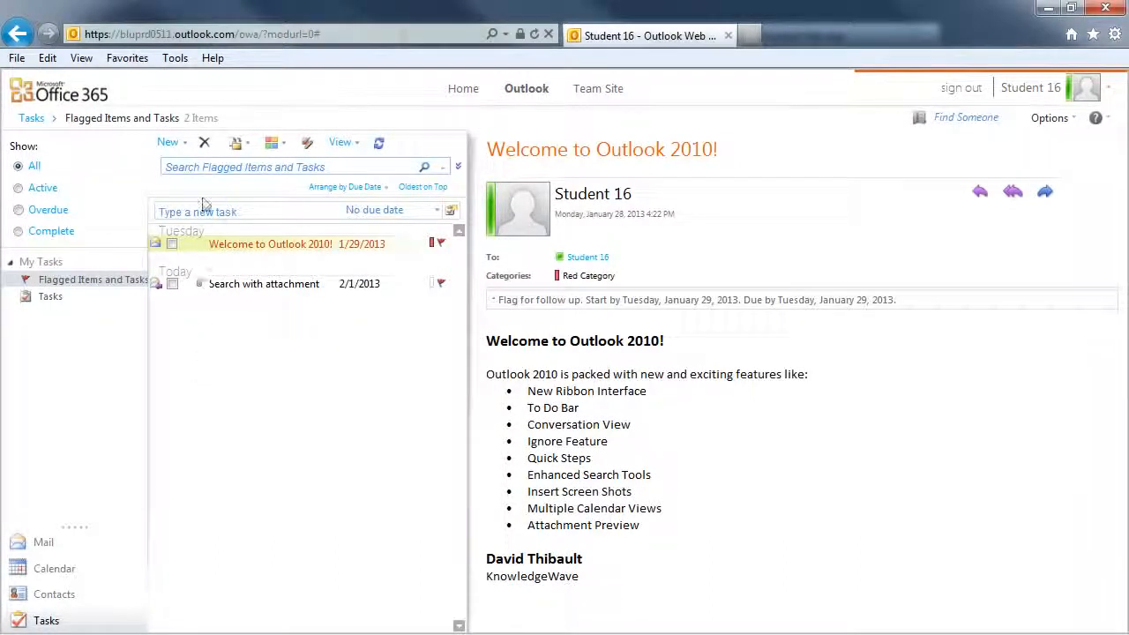
left_click(185, 144)
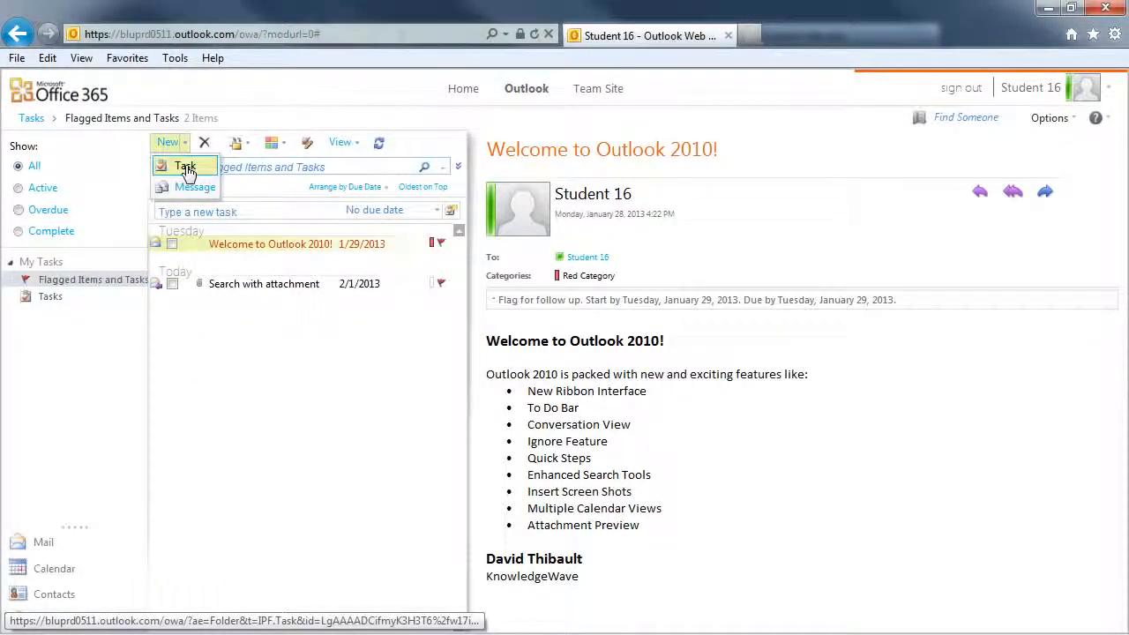
left_click(185, 168)
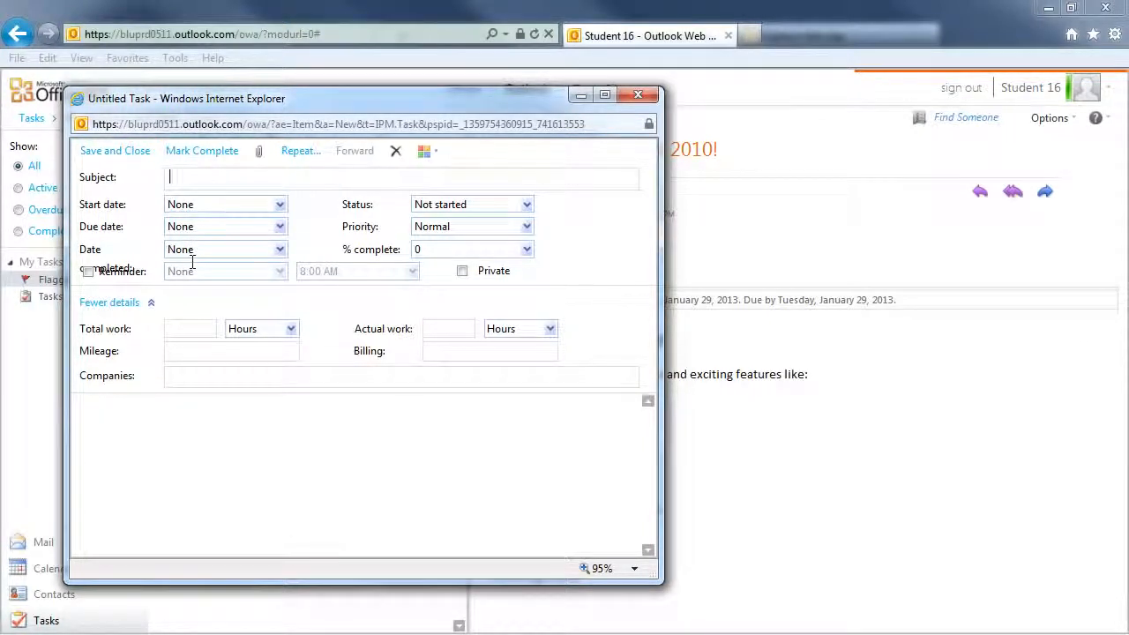
left_click(638, 95)
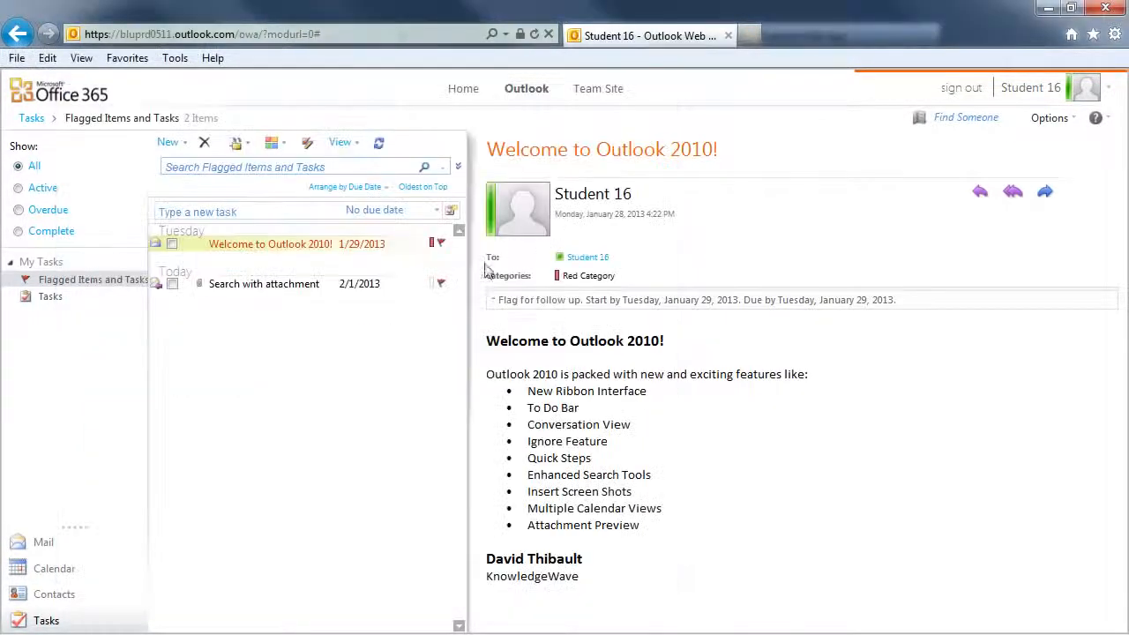
Step: Return to the mail inbox and select the "Search with attachment" conversation
left_click(42, 544)
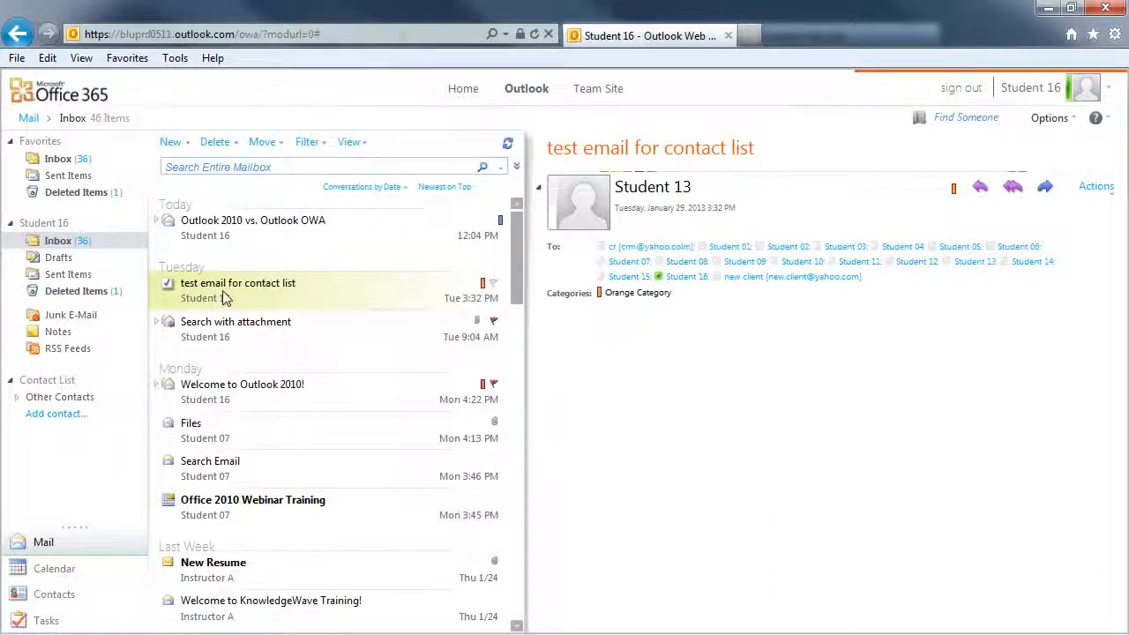
left_click(214, 341)
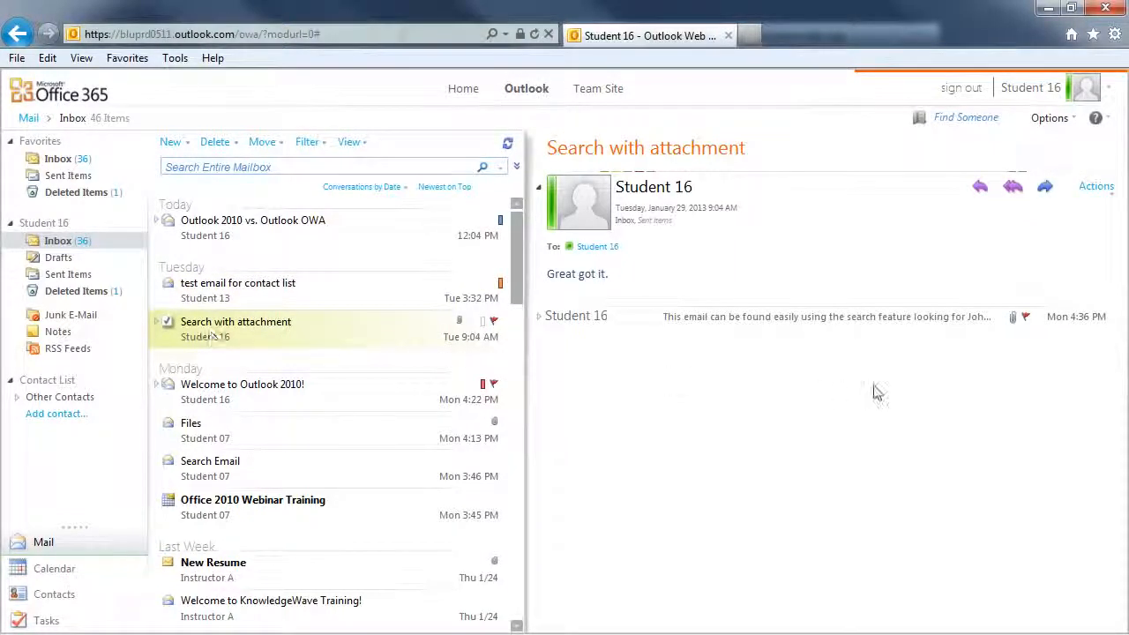
Step: Expand the earlier message in the conversation, view the sheets of its Espresso Profits.xlsx attachment in the browser, and close the workbook
left_click(1015, 325)
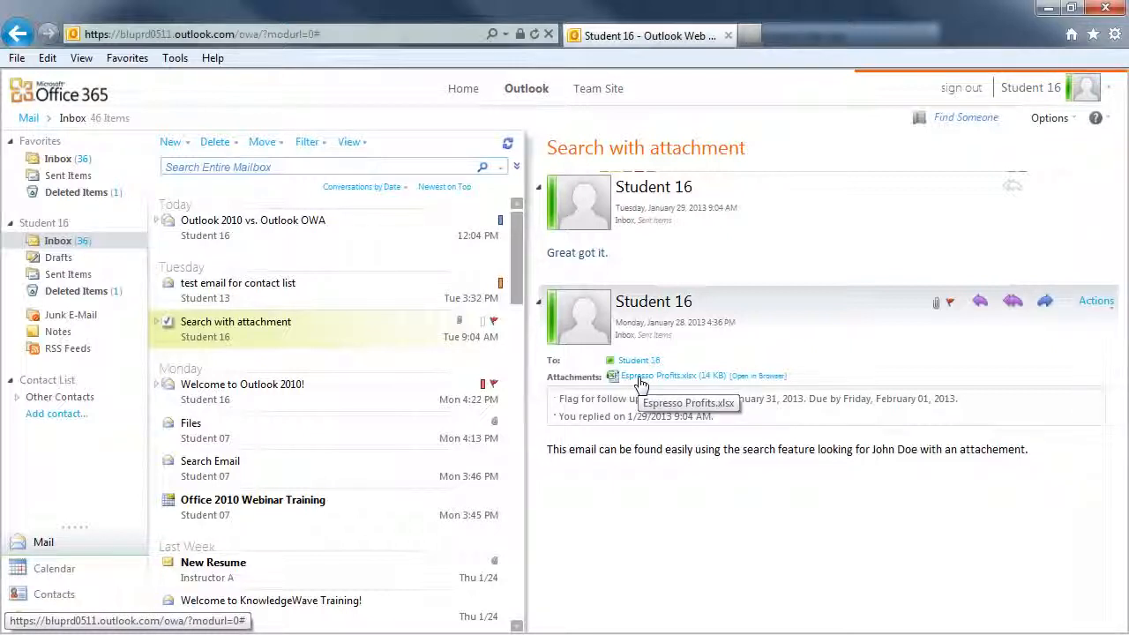
left_click(758, 376)
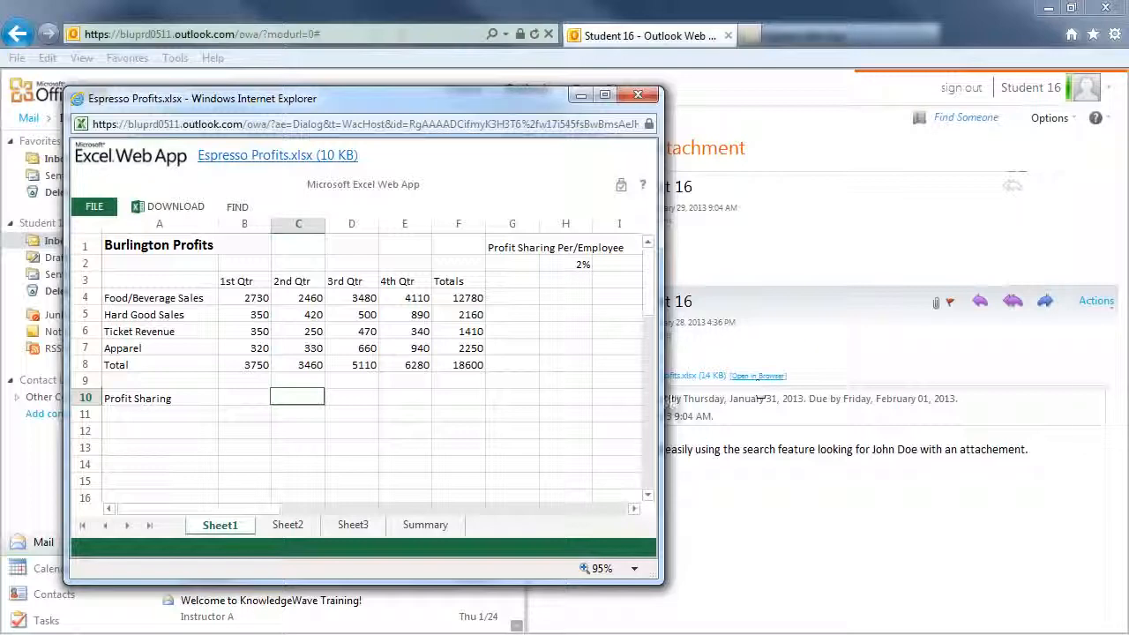
left_click(284, 527)
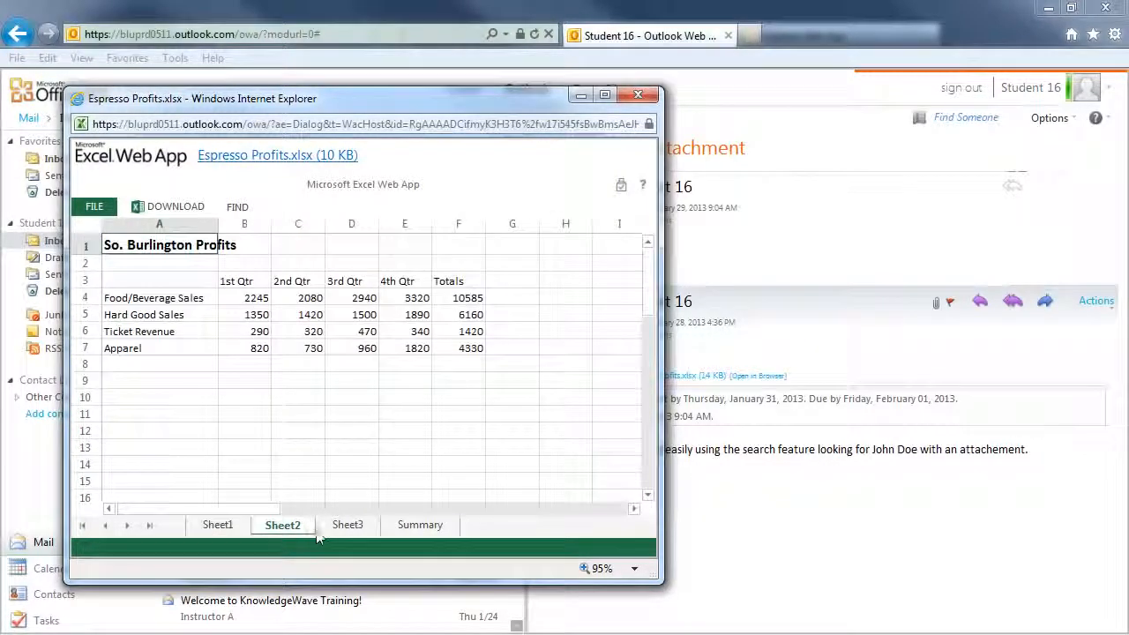
left_click(347, 526)
left_click(413, 532)
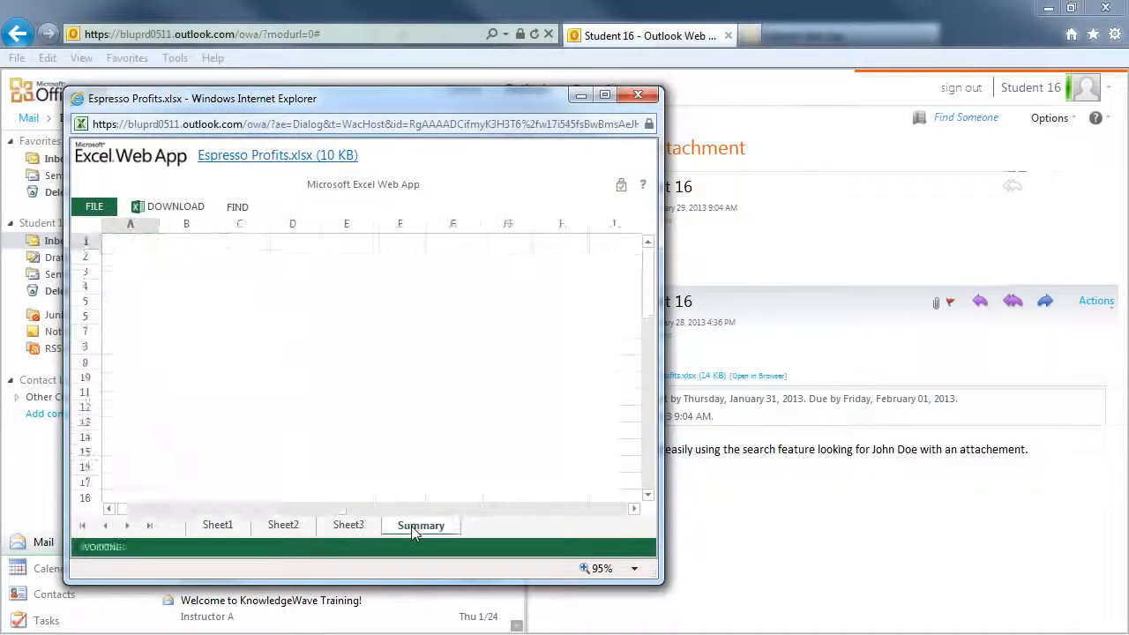
left_click(233, 533)
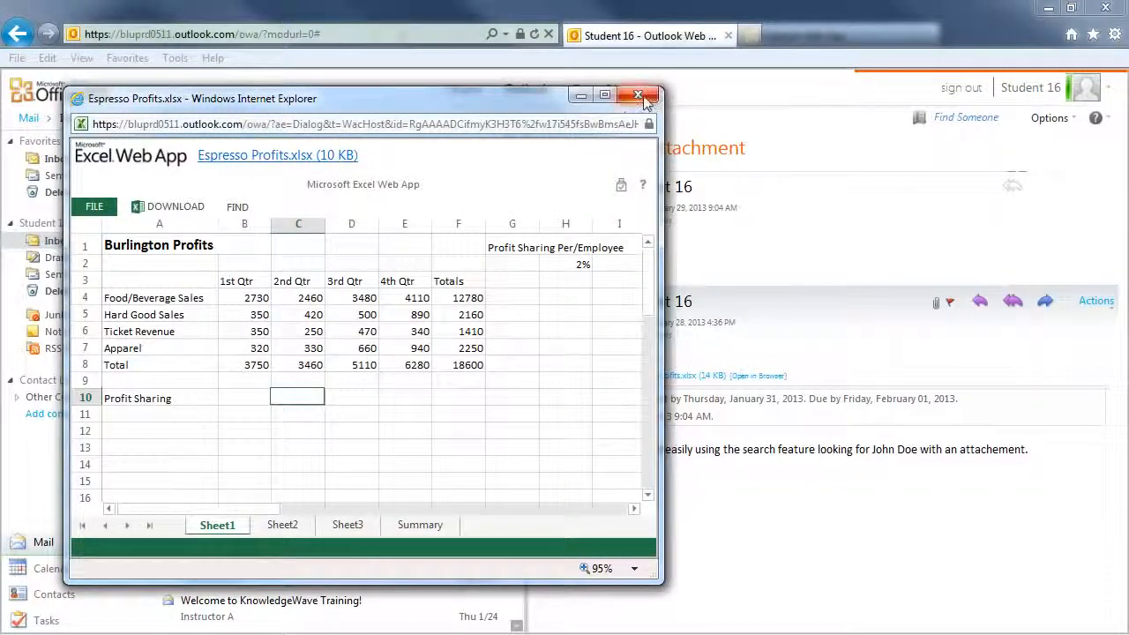
left_click(638, 94)
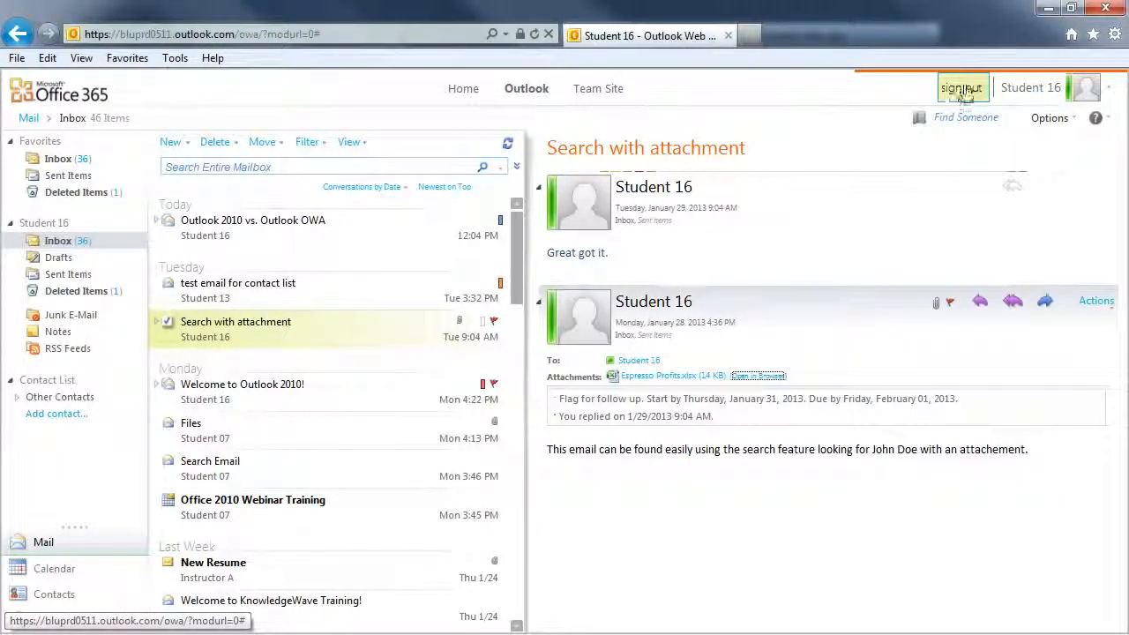
Step: Review the account's presence status options without choosing any, and visit the Team Site before returning to the mailbox
left_click(1109, 93)
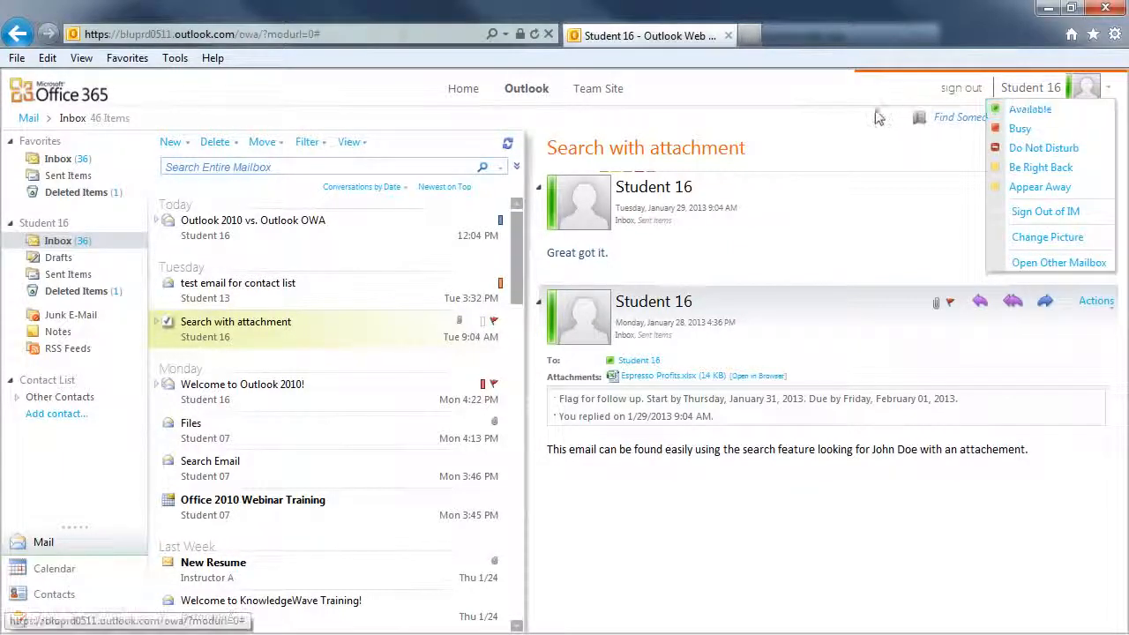
left_click(854, 141)
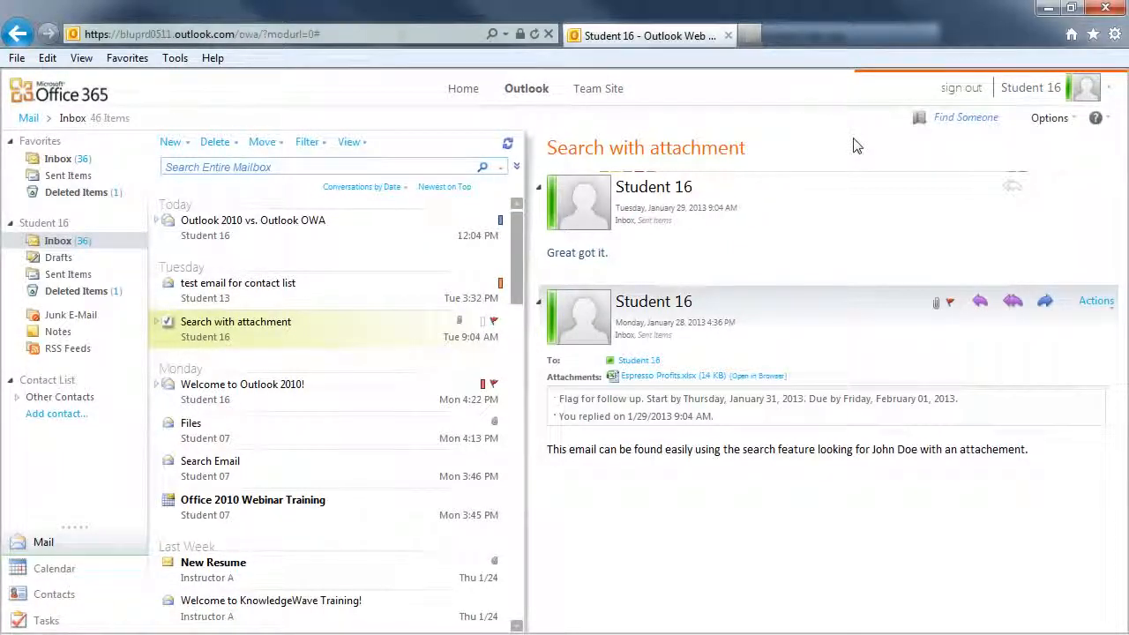
left_click(603, 91)
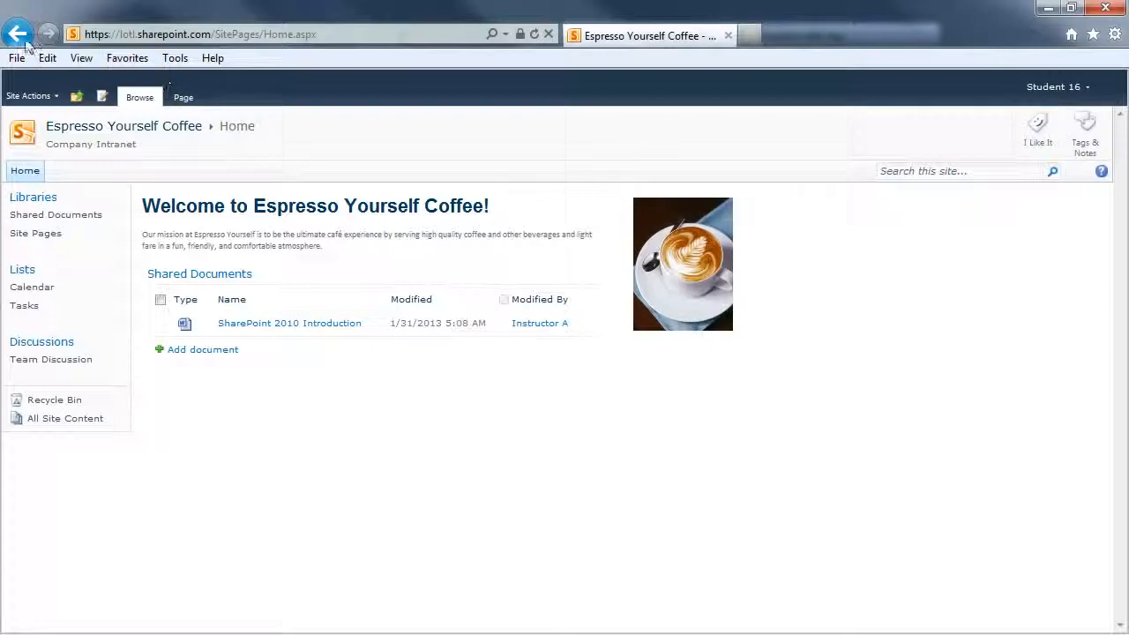
left_click(19, 36)
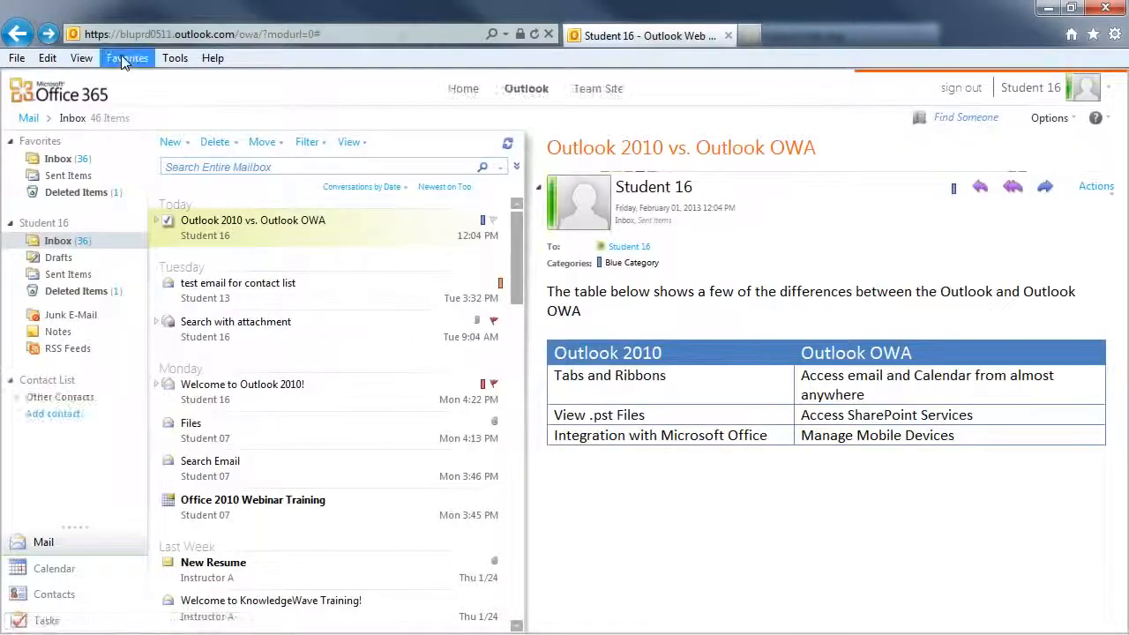